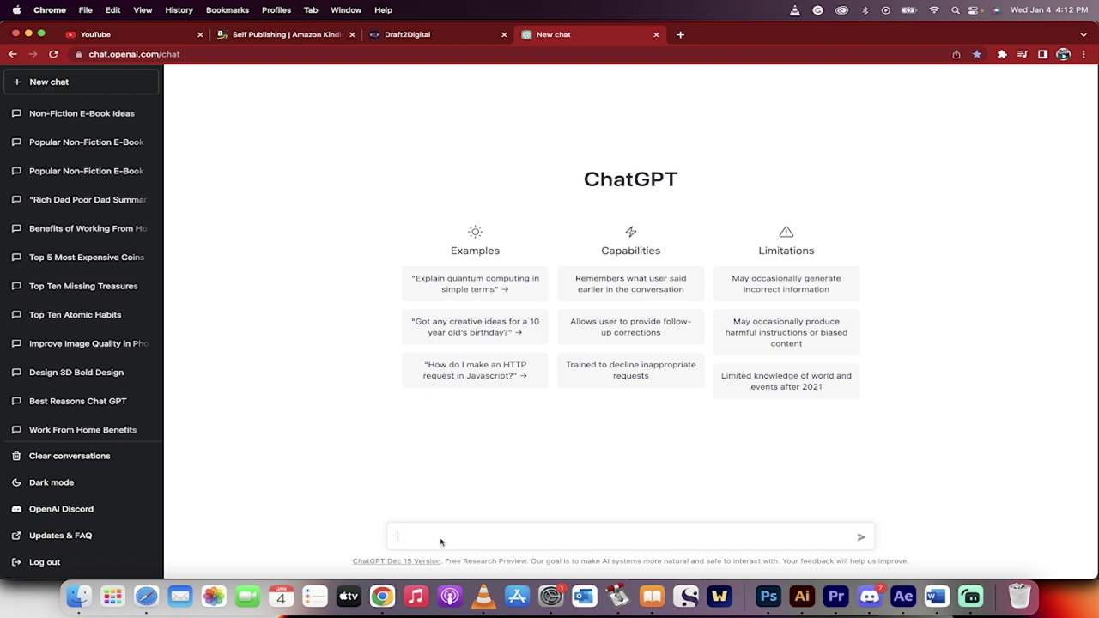
Submit the prompt "give me ten ideas for non fiction e books".
{"action": "type", "text": "give me ten ideas for non fiction e book"}
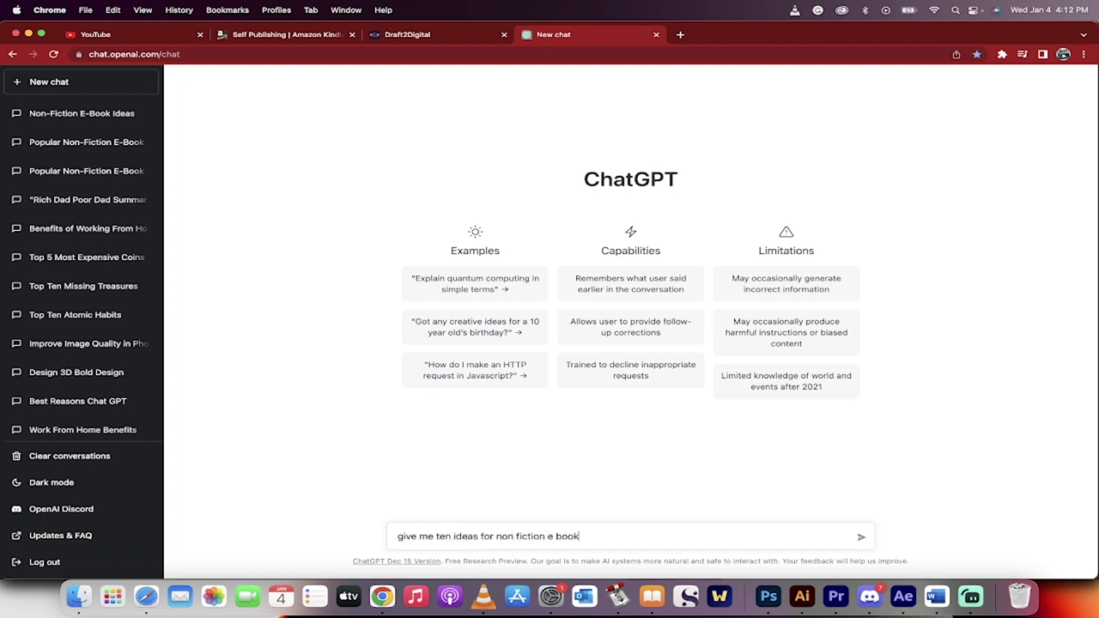
{"action": "type", "text": "s"}
{"action": "key", "text": "Return"}
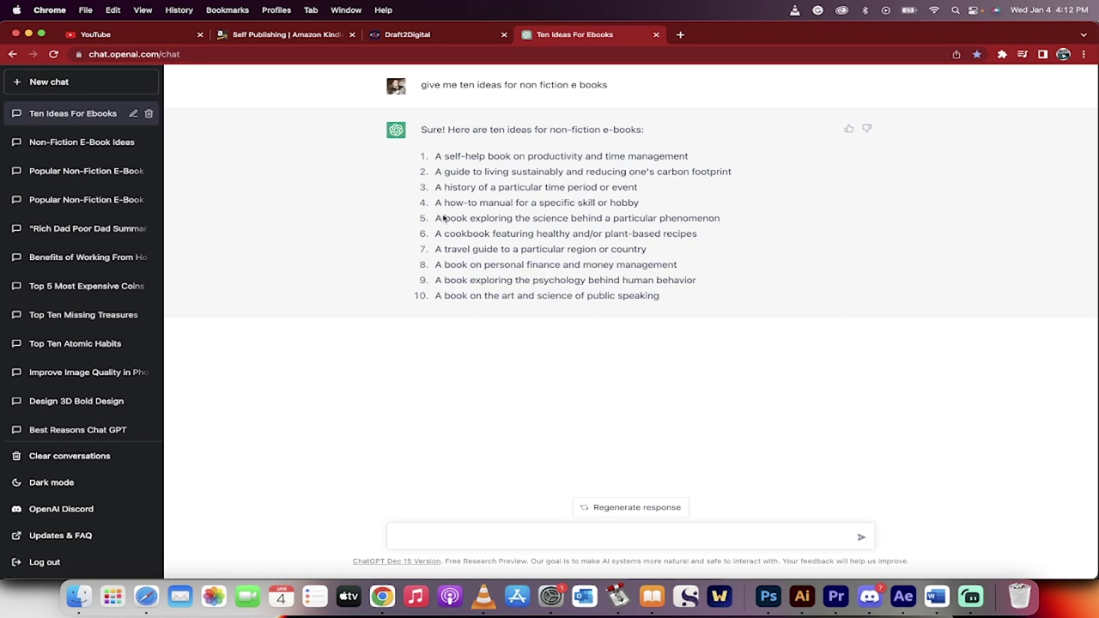
Submit the follow-up prompt "give me sub categories for #4".
{"action": "type", "text": "give me sub cate"}
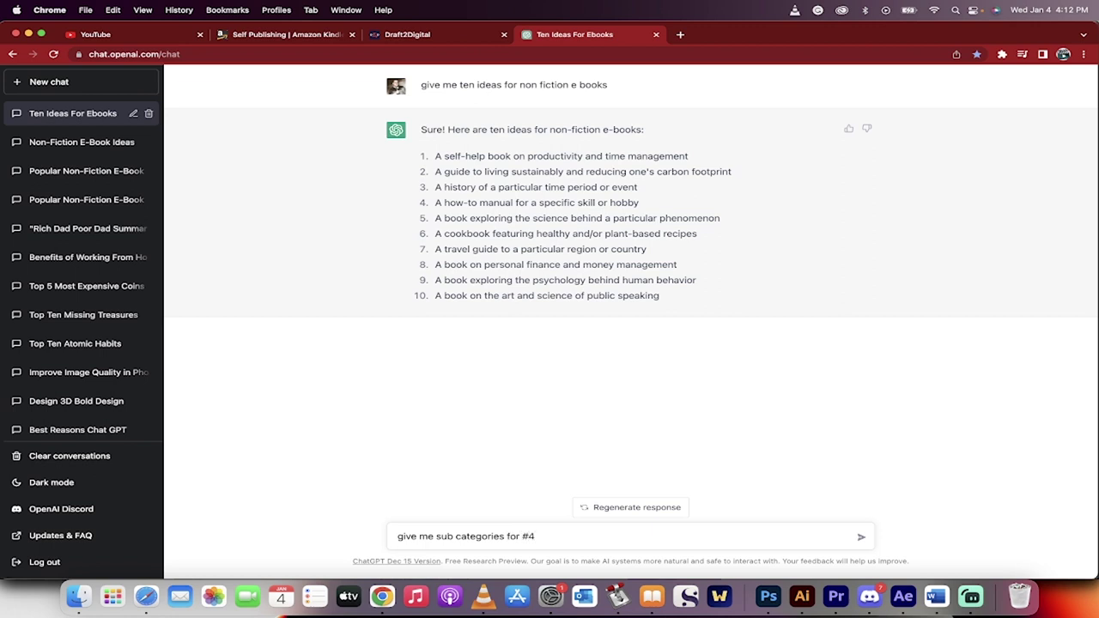
{"action": "type", "text": "gories for #4"}
{"action": "key", "text": "Return"}
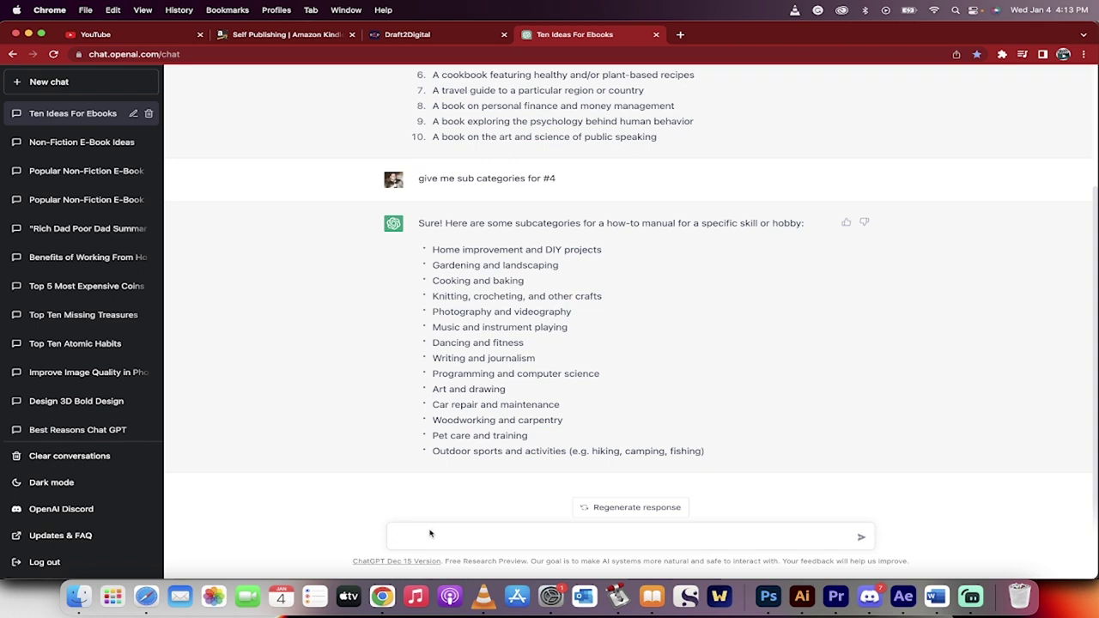
Submit the follow-up prompt "give me ideas for photography and videography".
{"action": "type", "text": "e"}
{"action": "type", "text": "ive me ideas "}
{"action": "type", "text": "for photography and video"}
{"action": "type", "text": "graphy"}
{"action": "key", "text": "Return"}
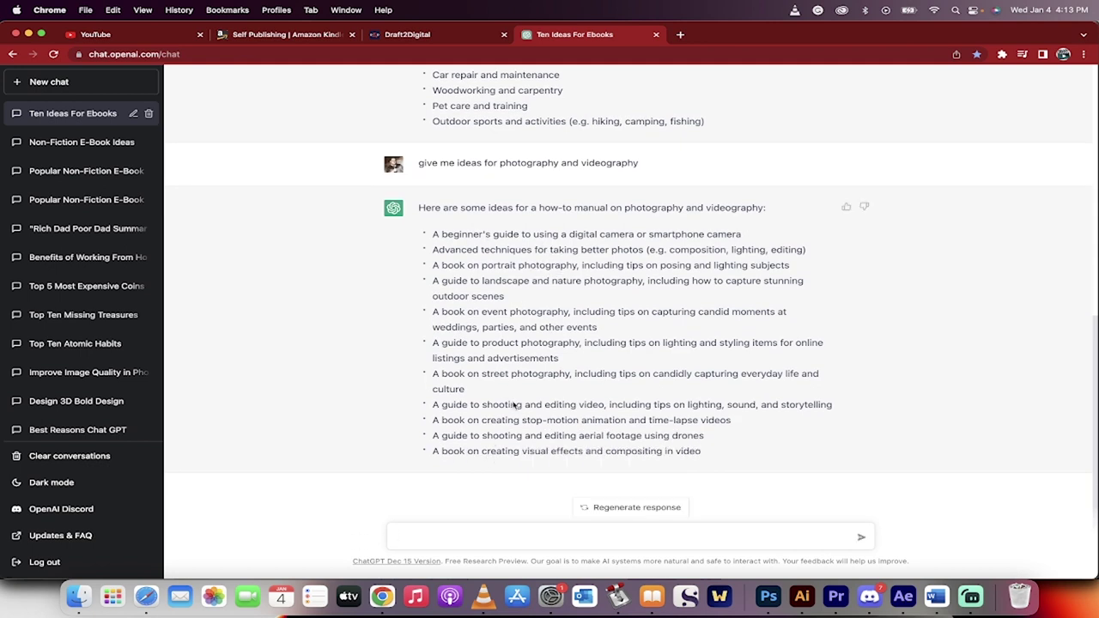
Submit the prompt "Write an outline for a beginners guide to a smartphone camera for videography".
{"action": "type", "text": "writ"}
{"action": "type", "text": "Write an outline for"}
{"action": "type", "text": " a beginners "}
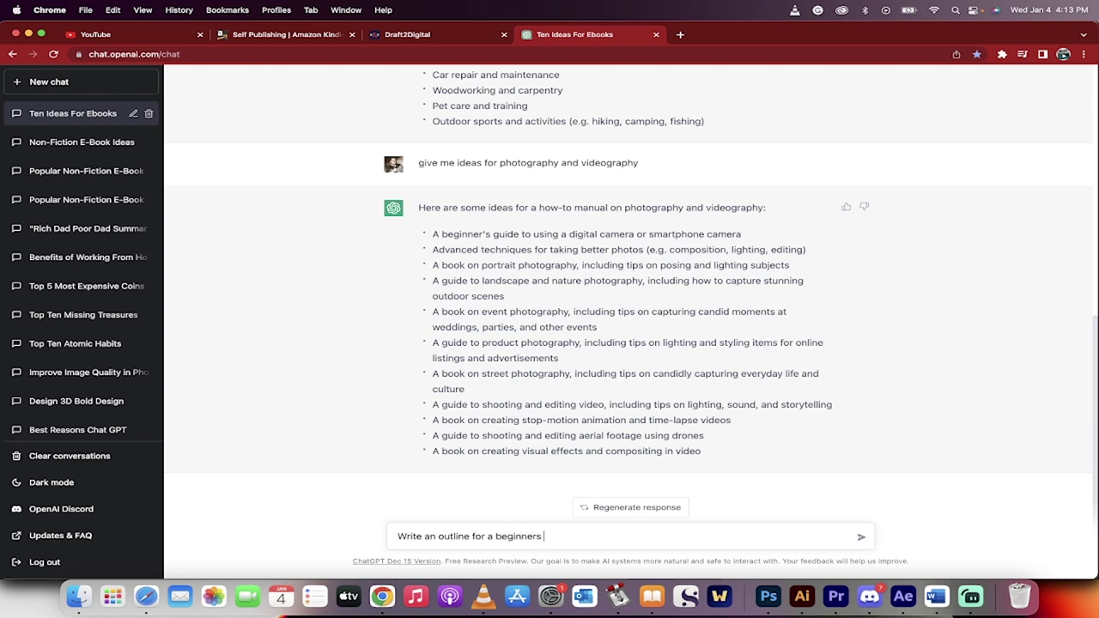
{"action": "type", "text": "guide to a smartphone "}
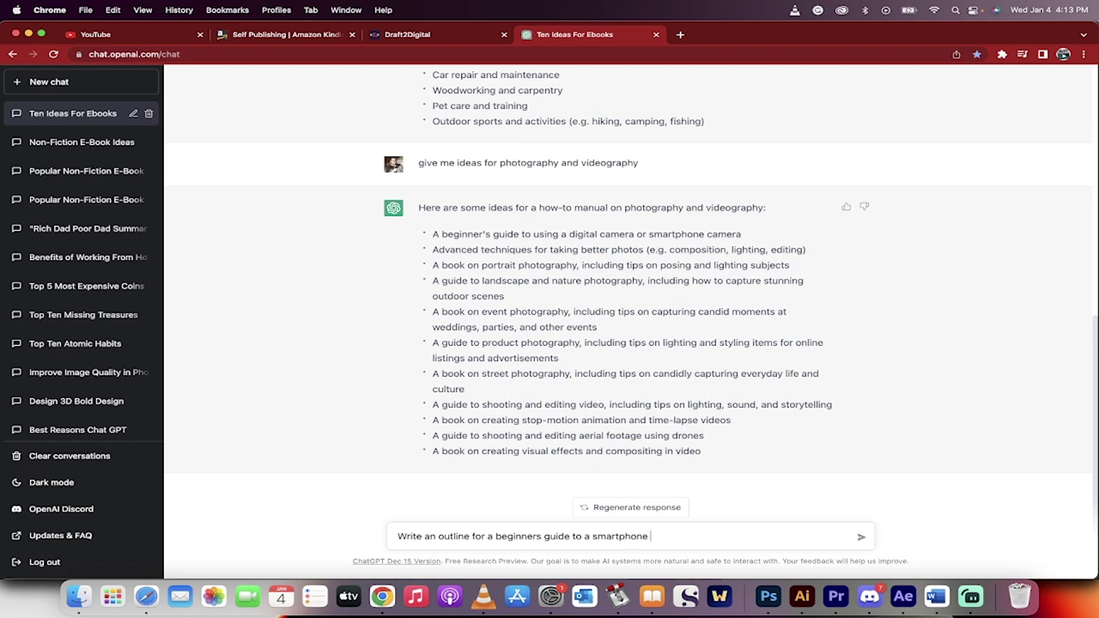
{"action": "type", "text": "camera for videograh"}
{"action": "key", "text": "Return"}
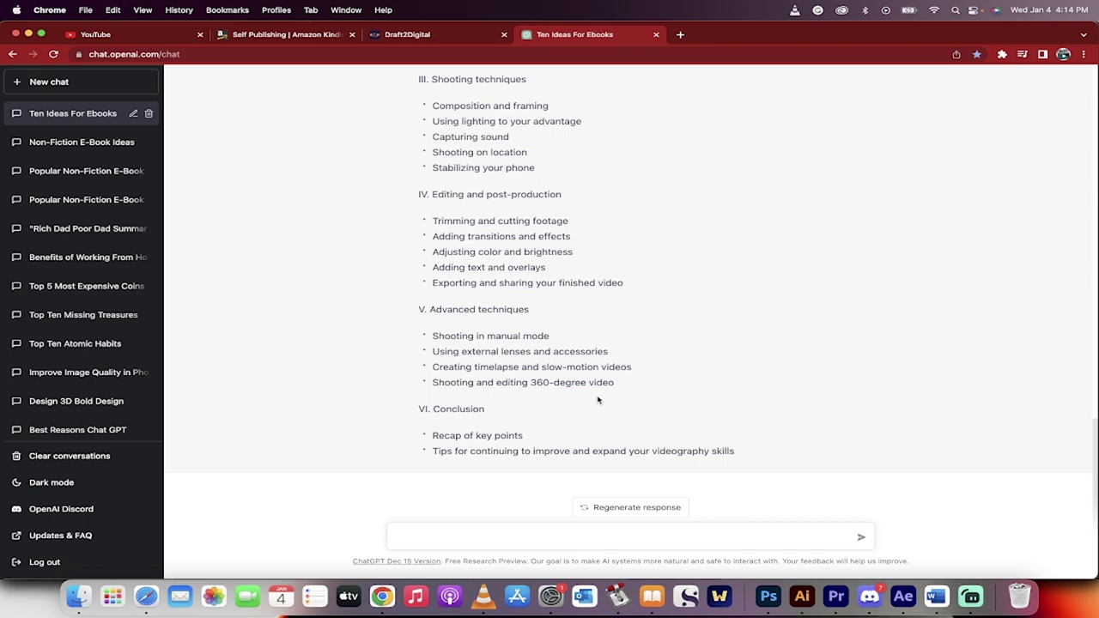
Copy the whole outline, from "I. Introduction" through "VI. Conclusion", and paste it into the blank document in Microsoft Word.
{"action": "scroll", "coordinate": [599, 400], "scroll_direction": "up", "scroll_amount": 2}
{"action": "scroll", "coordinate": [599, 400], "scroll_direction": "up", "scroll_amount": 5}
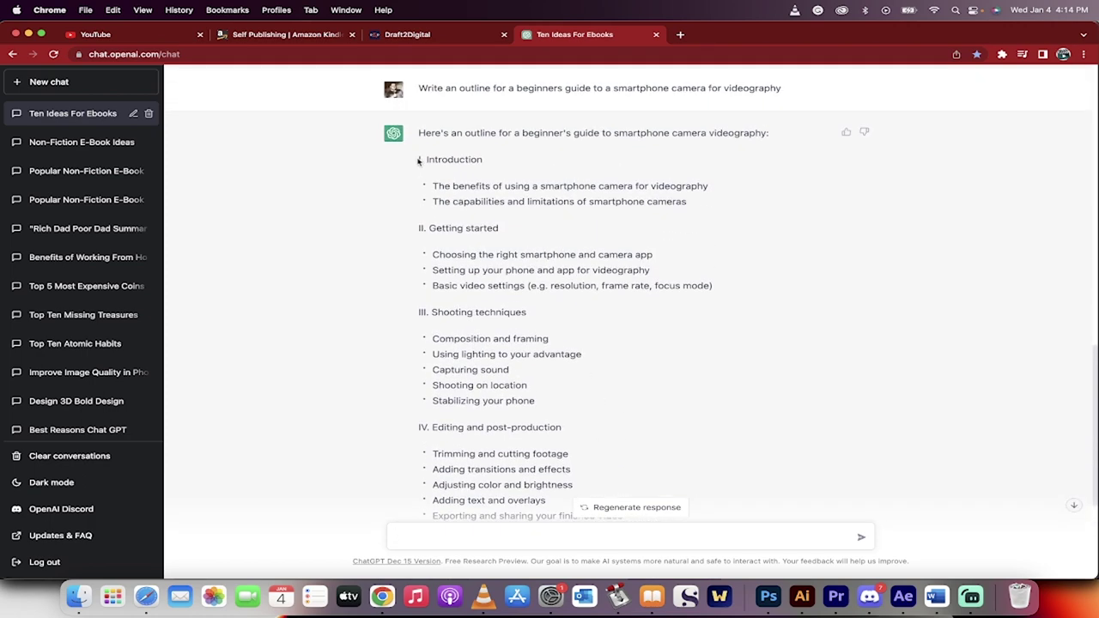
{"action": "left_click_drag", "start_coordinate": [419, 160], "coordinate": [421, 210]}
{"action": "scroll", "coordinate": [422, 221], "scroll_direction": "down", "scroll_amount": 5}
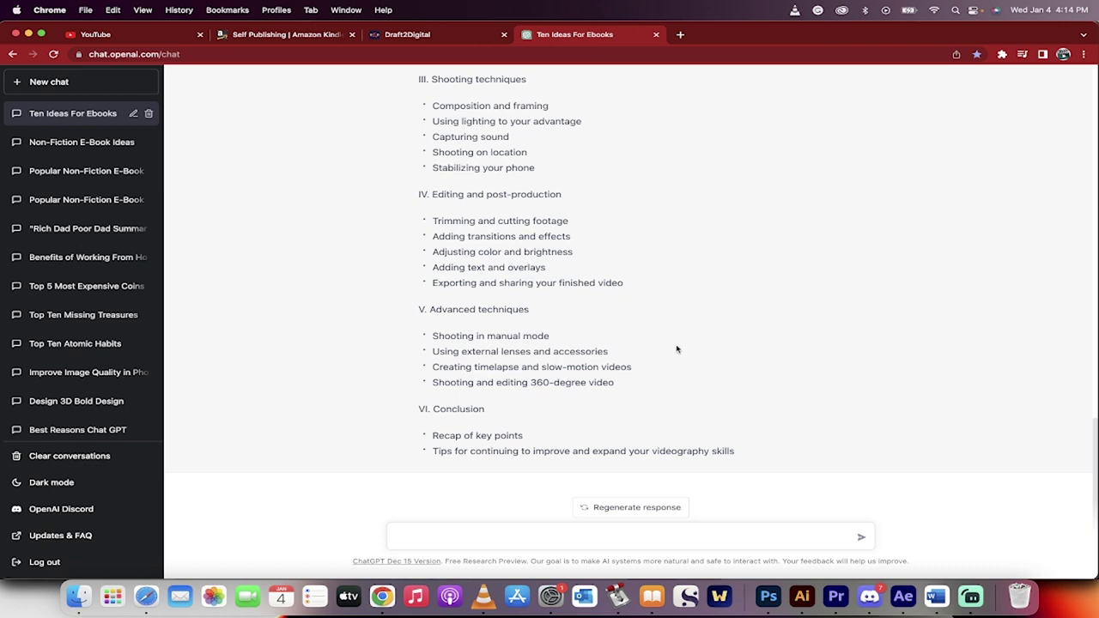
{"action": "left_click", "coordinate": [738, 457], "text": "shift"}
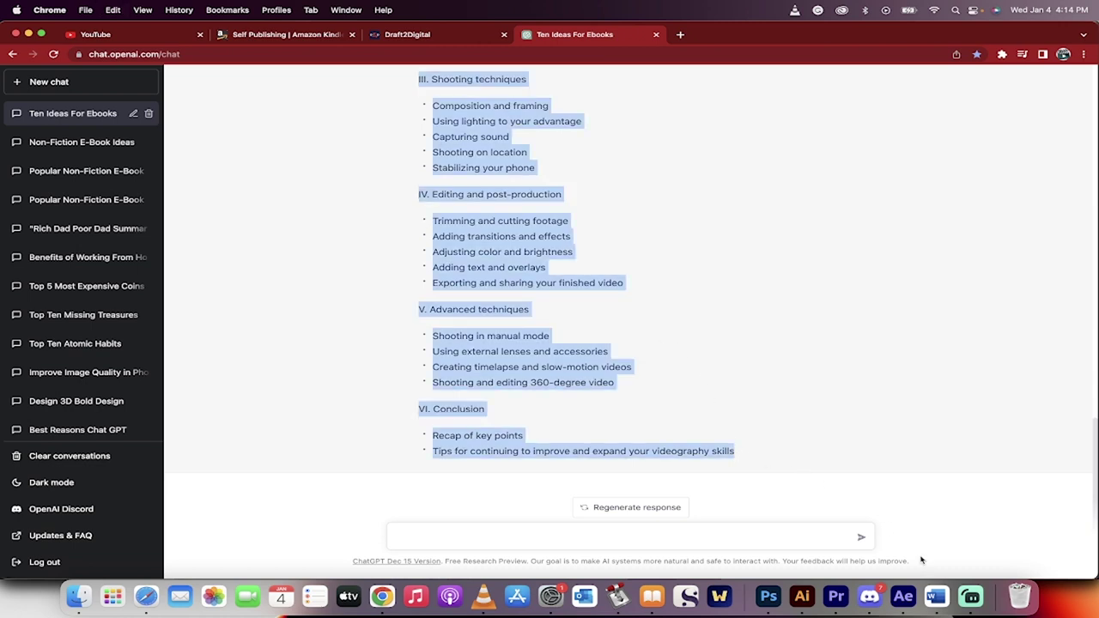
{"action": "left_click", "coordinate": [936, 599]}
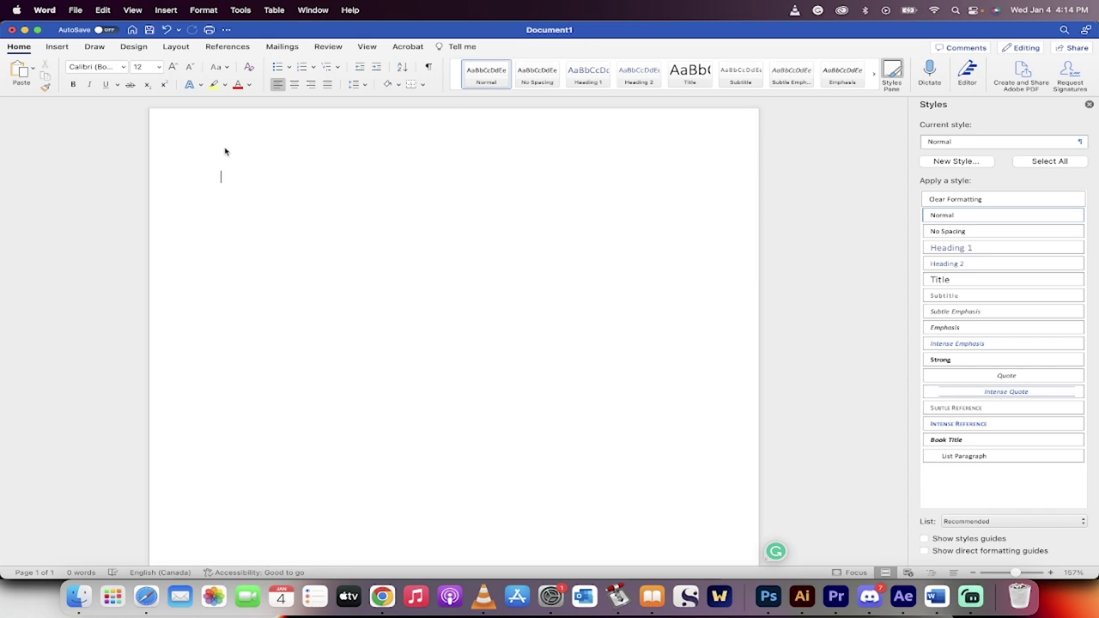
{"action": "type", "text": "I. Introduction The benefits of using a smartphone camera for videography The capabilities and limitations of smartphone cameras II. Getting started Choosing the right smartphone and camera app Setting up your phone and app for videography Basic video settings (e.g. resolution, frame rate, focus mode) III. Shooting techniques Composition and framing Using lighting to your advantage Capturing sound Shooting on location Stabilizing your phone IV. Editing and post-production Trimming and cutting footage Adding transitions and effects Adjusting color and brightness Adding text and overlays Exporting and sharing your finished video V. Advanced techniques Shooting in manual mode Using external lenses and accessories Creating timelapse and slow-motion videos Shooting and editing 360 degree video VI. Conclusion Recap of key points Tips for continuing to improve and expand your videography skills"}
{"action": "scroll", "coordinate": [335, 261], "scroll_direction": "up", "scroll_amount": 10}
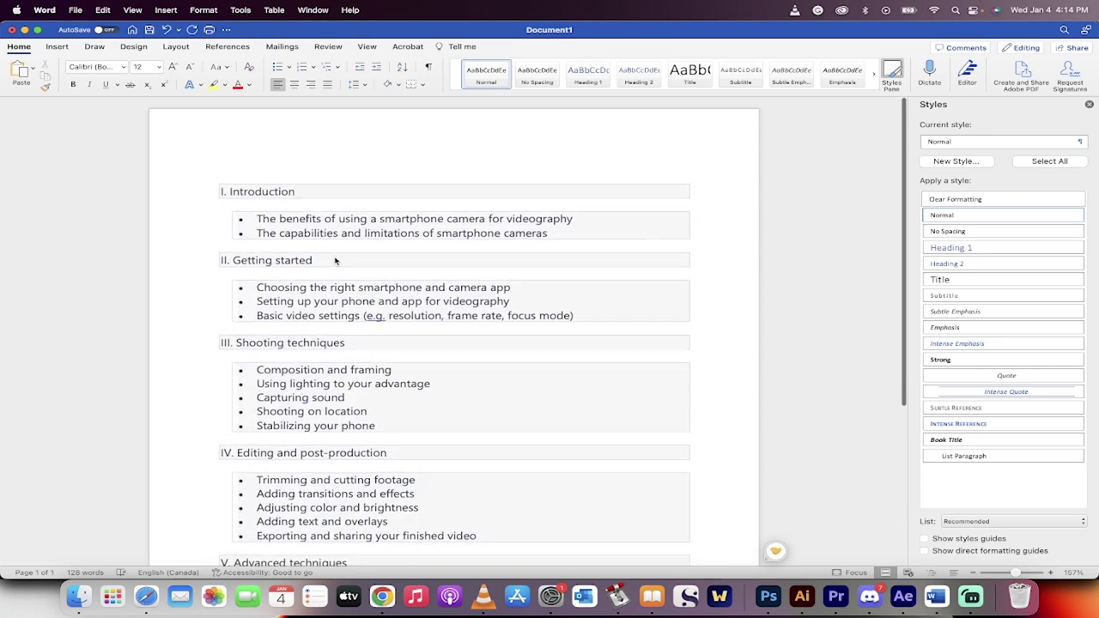
Insert a page break after the last bullet of the outline's Conclusion section.
{"action": "scroll", "coordinate": [335, 260], "scroll_direction": "down", "scroll_amount": 3}
{"action": "scroll", "coordinate": [335, 260], "scroll_direction": "down", "scroll_amount": 4}
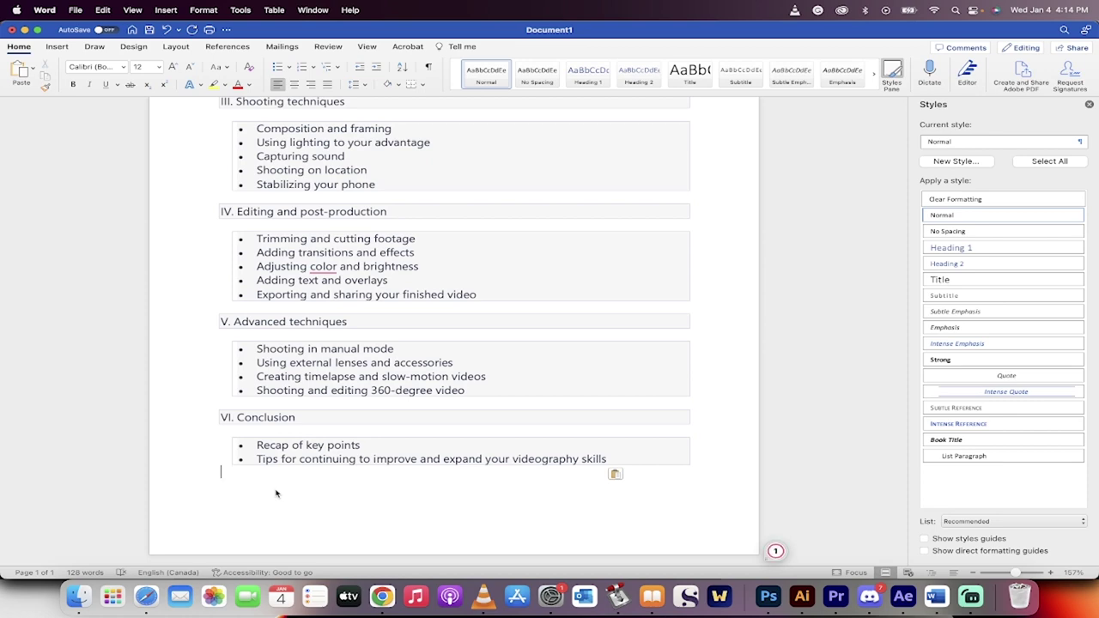
{"action": "key", "text": "super+Return"}
{"action": "scroll", "coordinate": [323, 391], "scroll_direction": "up", "scroll_amount": 10}
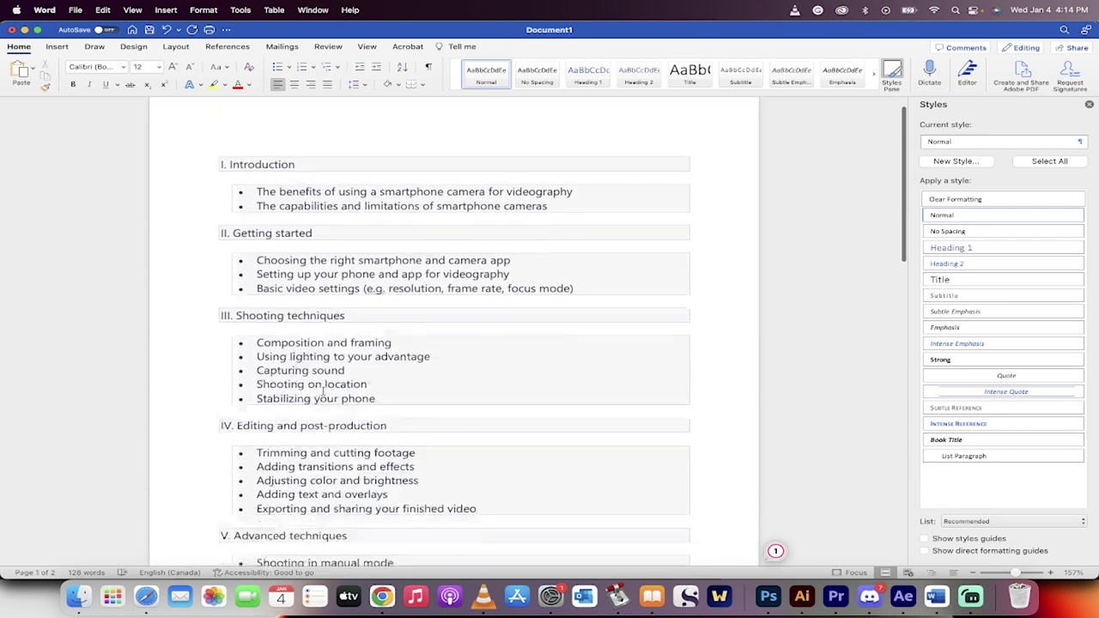
{"action": "scroll", "coordinate": [323, 391], "scroll_direction": "down", "scroll_amount": 2}
{"action": "scroll", "coordinate": [376, 299], "scroll_direction": "down", "scroll_amount": 8}
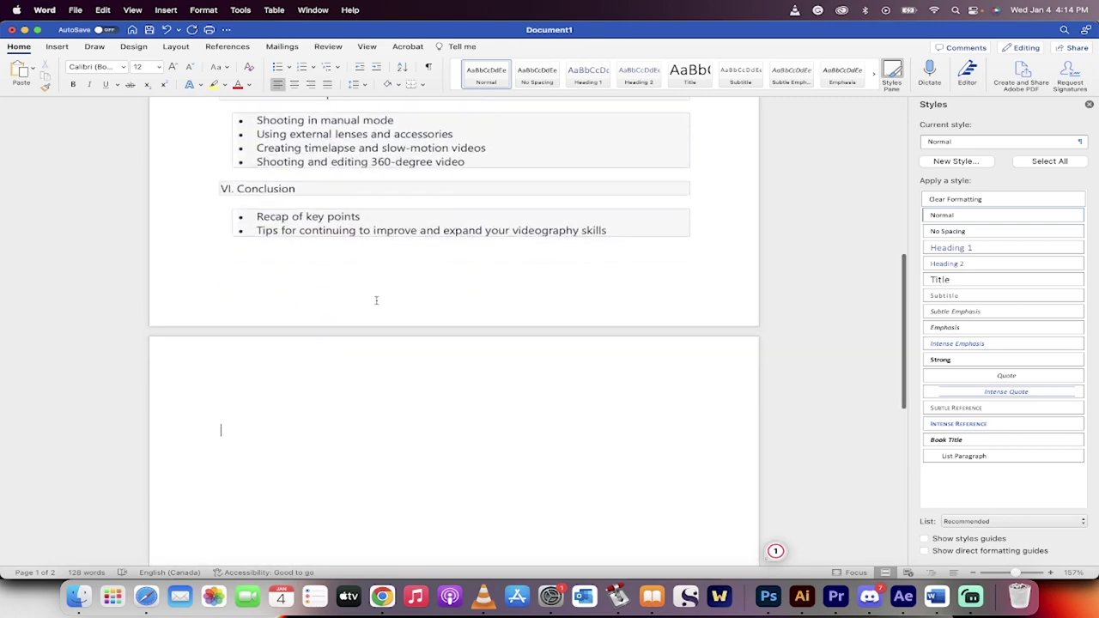
Write the heading "Introduction" at the start of the new page after the outline.
{"action": "scroll", "coordinate": [377, 299], "scroll_direction": "down", "scroll_amount": 2}
{"action": "scroll", "coordinate": [258, 363], "scroll_direction": "up", "scroll_amount": 10}
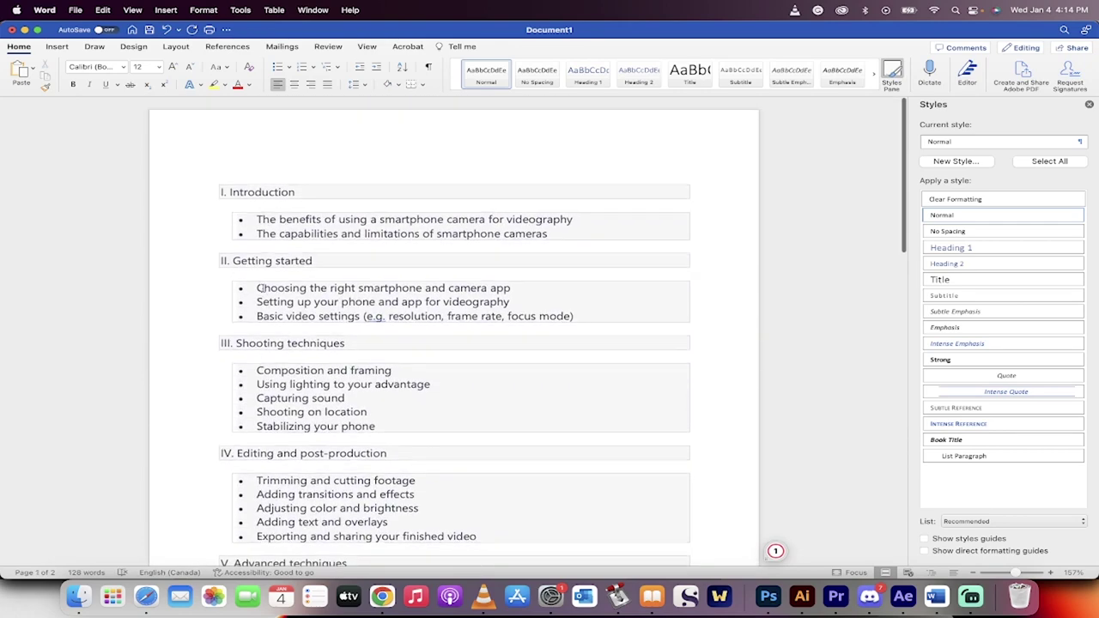
{"action": "scroll", "coordinate": [260, 288], "scroll_direction": "down", "scroll_amount": 10}
{"action": "type", "text": "Introdud"}
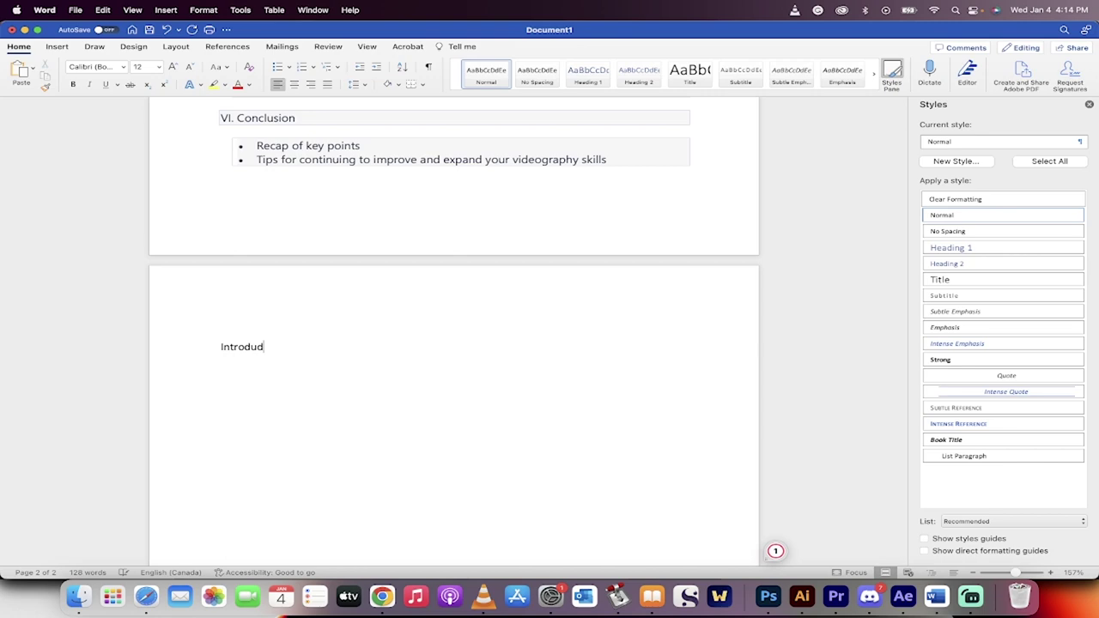
{"action": "type", "text": "tion"}
{"action": "key", "text": "BackSpace"}
{"action": "key", "text": "BackSpace"}
{"action": "key", "text": "BackSpace"}
{"action": "key", "text": "BackSpace"}
{"action": "key", "text": "BackSpace"}
{"action": "type", "text": "ctio"}
Copy the outline's first Introduction bullet into ChatGPT without its bullet mark, append "detailed explanation", and submit the prompt.
{"action": "scroll", "coordinate": [403, 326], "scroll_direction": "up", "scroll_amount": 15}
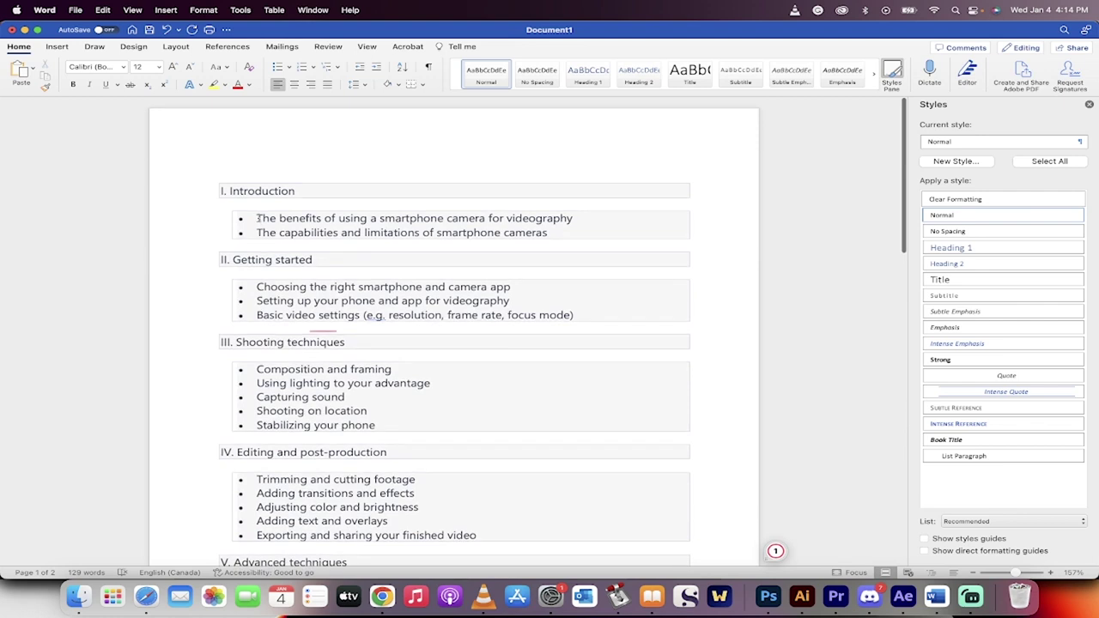
{"action": "left_click_drag", "start_coordinate": [257, 218], "coordinate": [576, 212]}
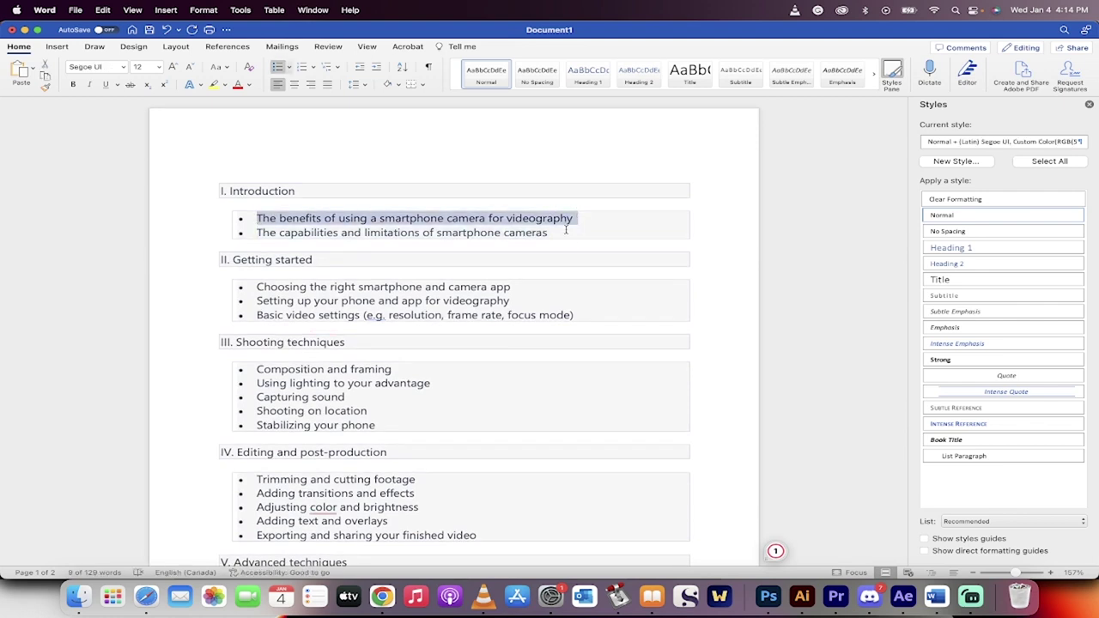
{"action": "key", "text": "super+Tab"}
{"action": "left_click", "coordinate": [440, 548]}
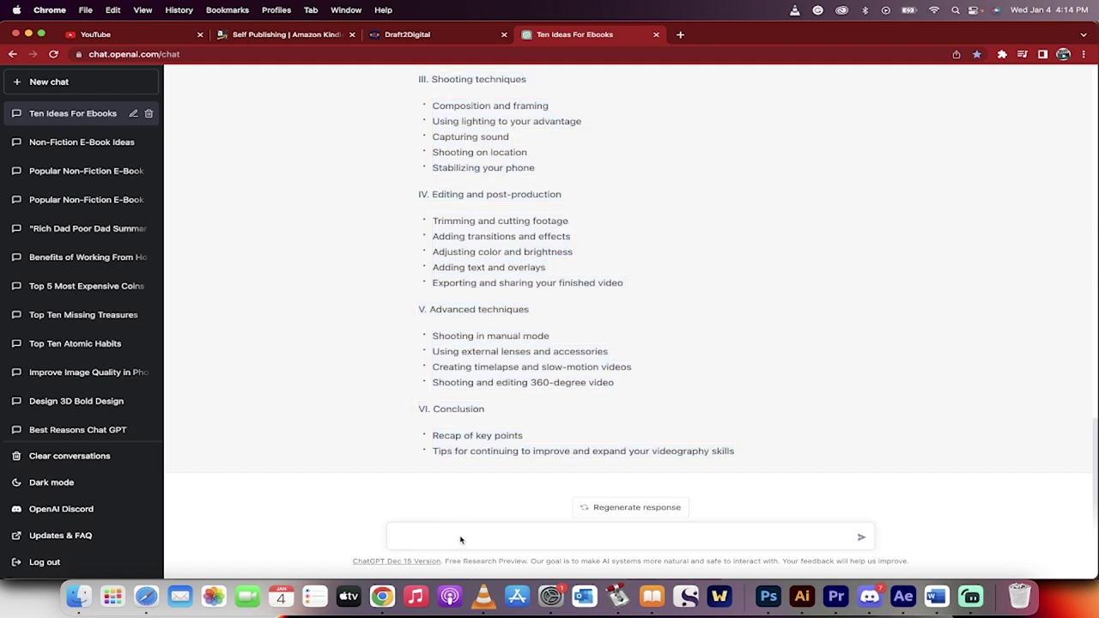
{"action": "type", "text": "• The benefits of using a smartphone camera for videography"}
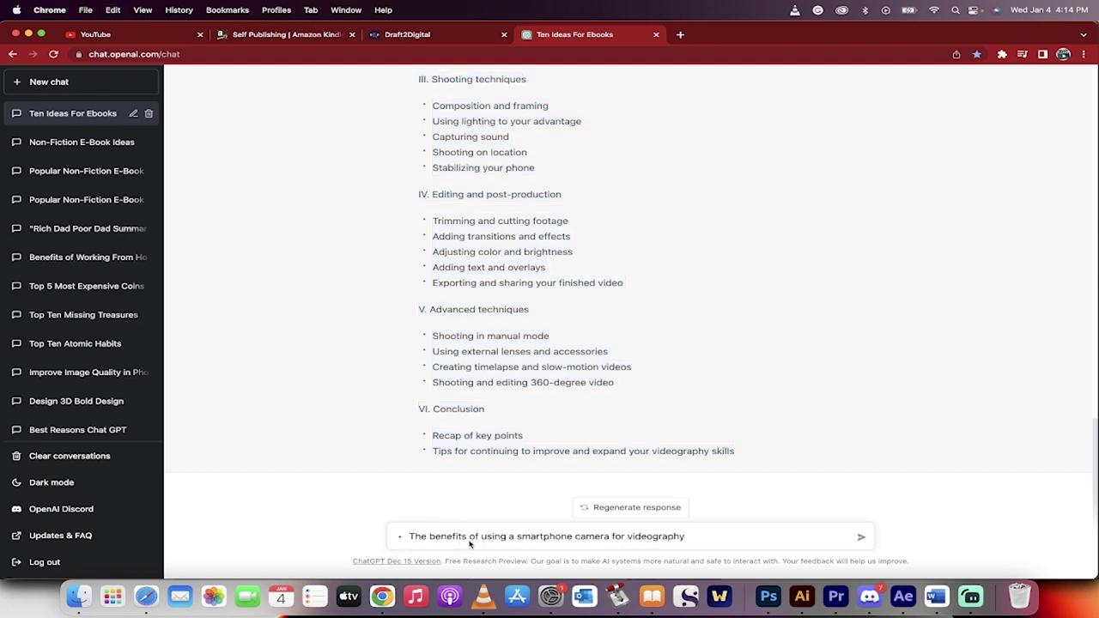
{"action": "left_click_drag", "start_coordinate": [416, 536], "coordinate": [358, 539]}
{"action": "key", "text": "BackSpace"}
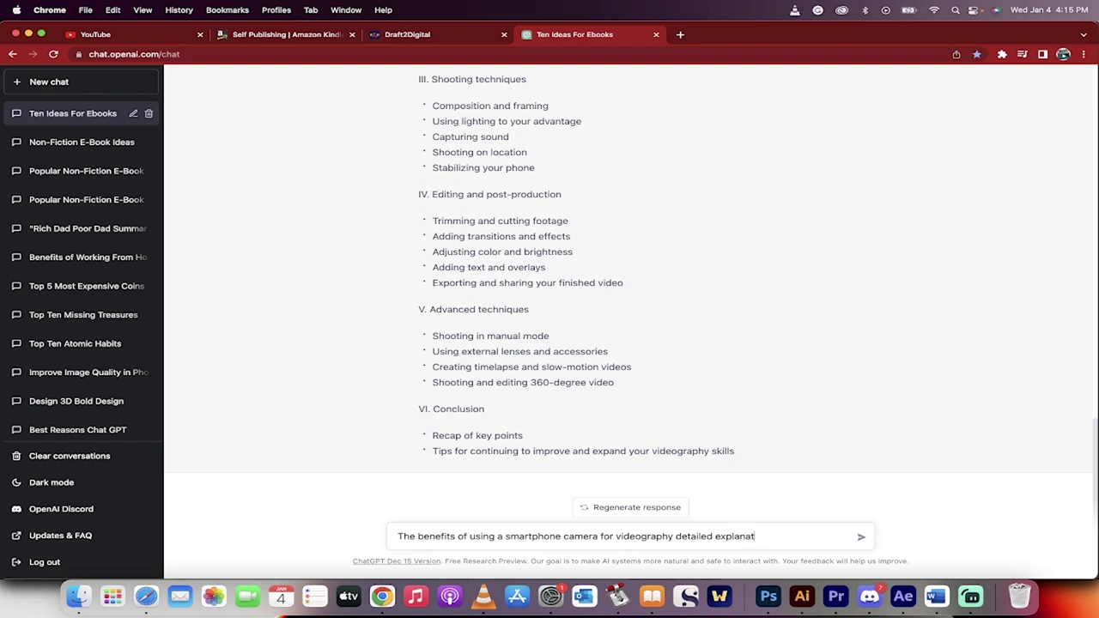
{"action": "key", "text": "Return"}
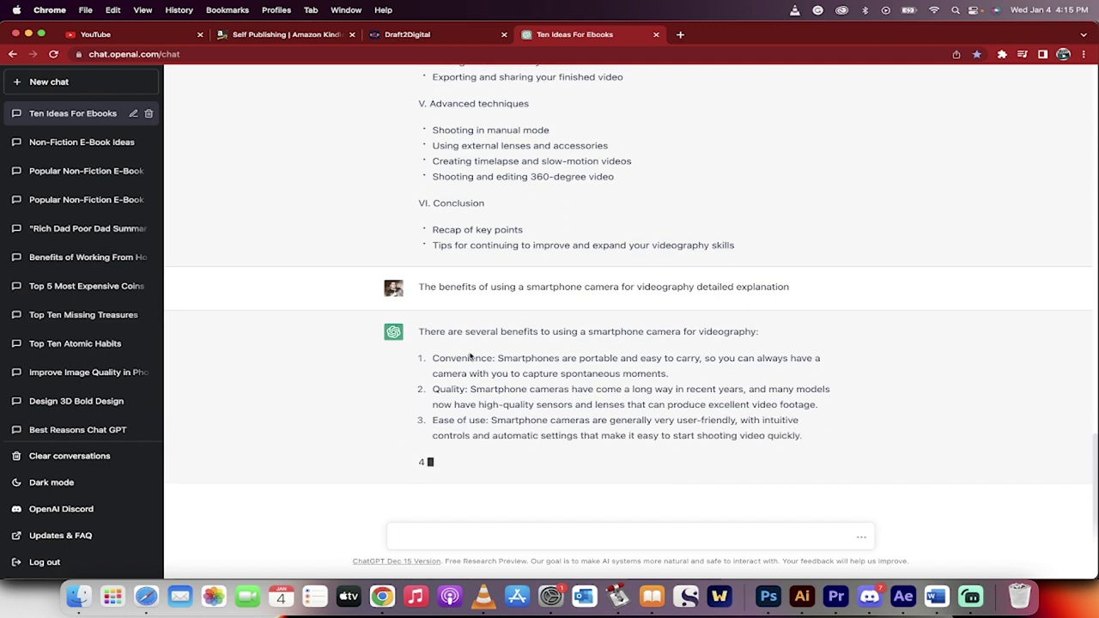
Copy the full answer about smartphone videography benefits and paste it below the "Introduction" heading in the Word document.
{"action": "left_click_drag", "start_coordinate": [419, 316], "coordinate": [446, 342]}
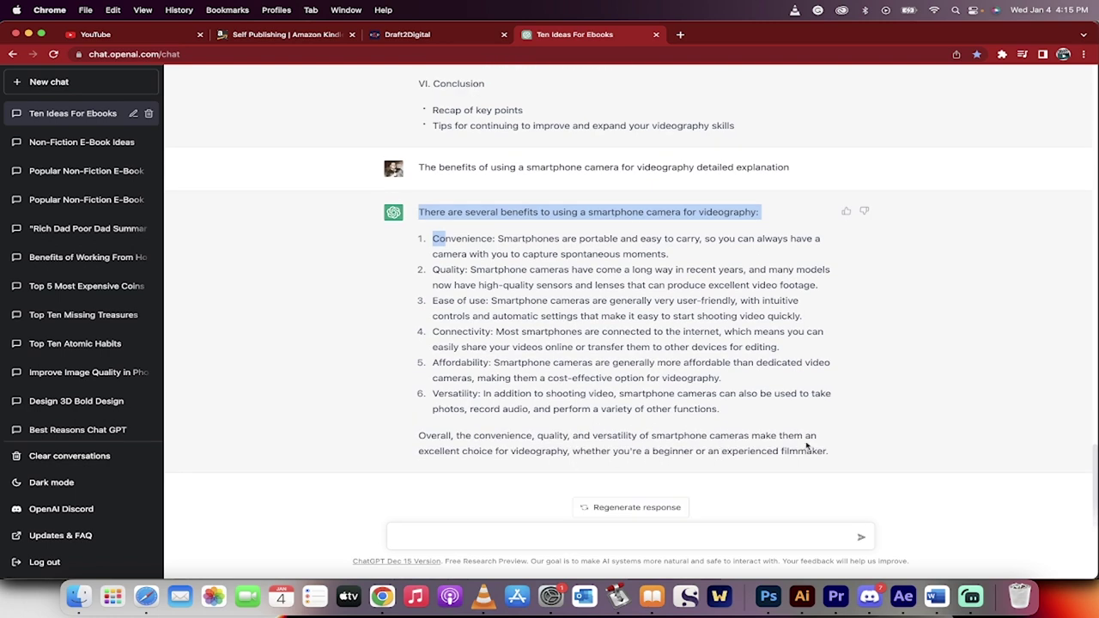
{"action": "left_click_drag", "start_coordinate": [841, 463], "coordinate": [832, 457]}
{"action": "key", "text": "super+c"}
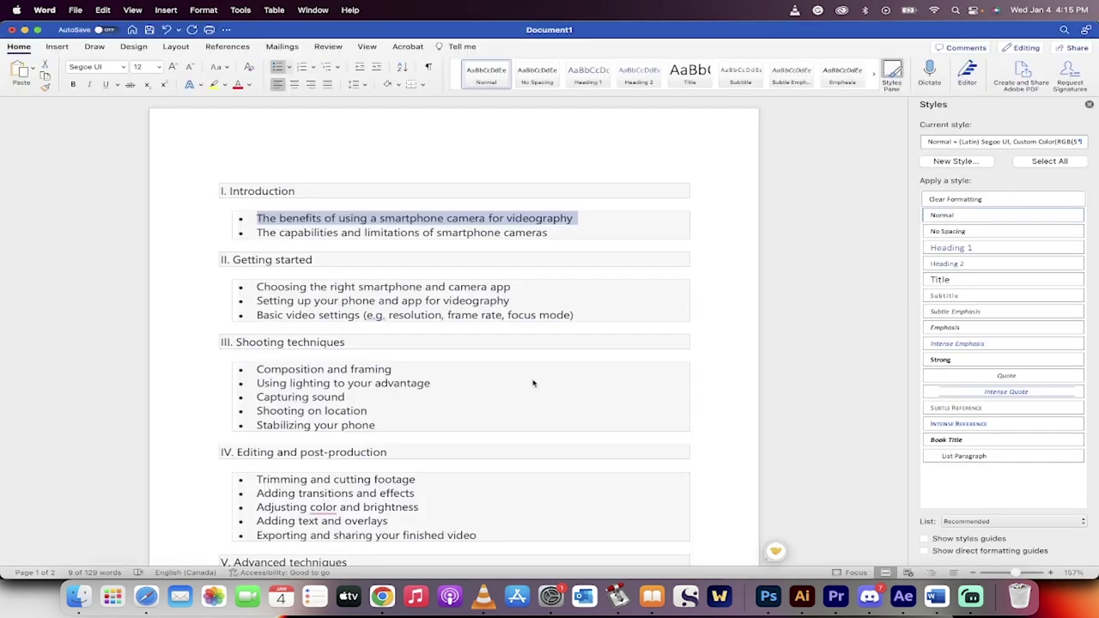
{"action": "scroll", "coordinate": [264, 369], "scroll_direction": "down", "scroll_amount": 10}
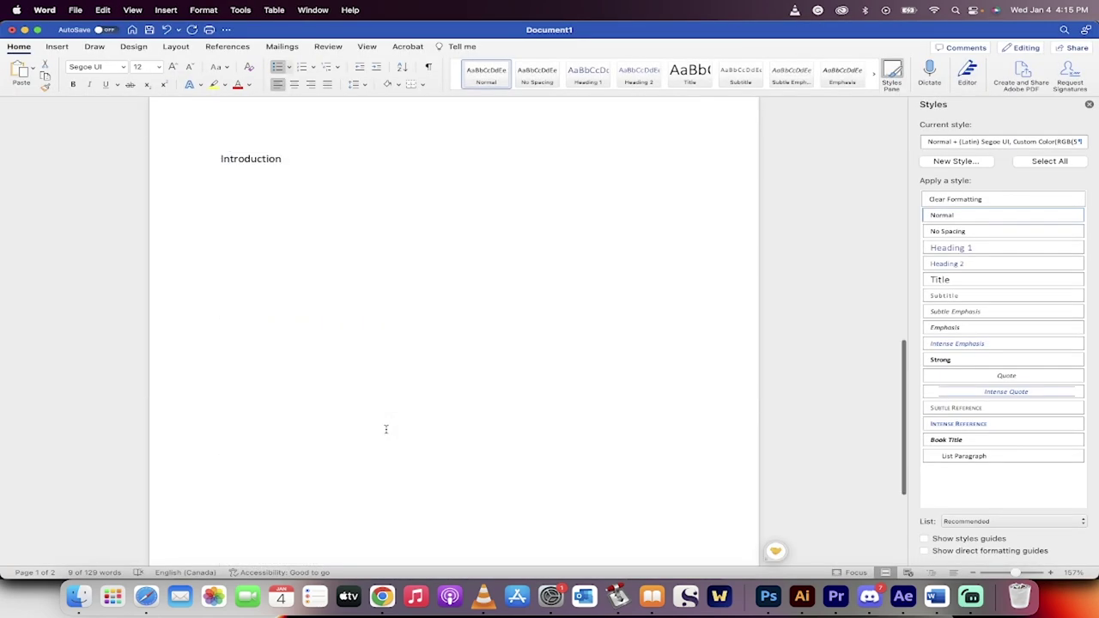
{"action": "scroll", "coordinate": [264, 369], "scroll_direction": "up", "scroll_amount": 2}
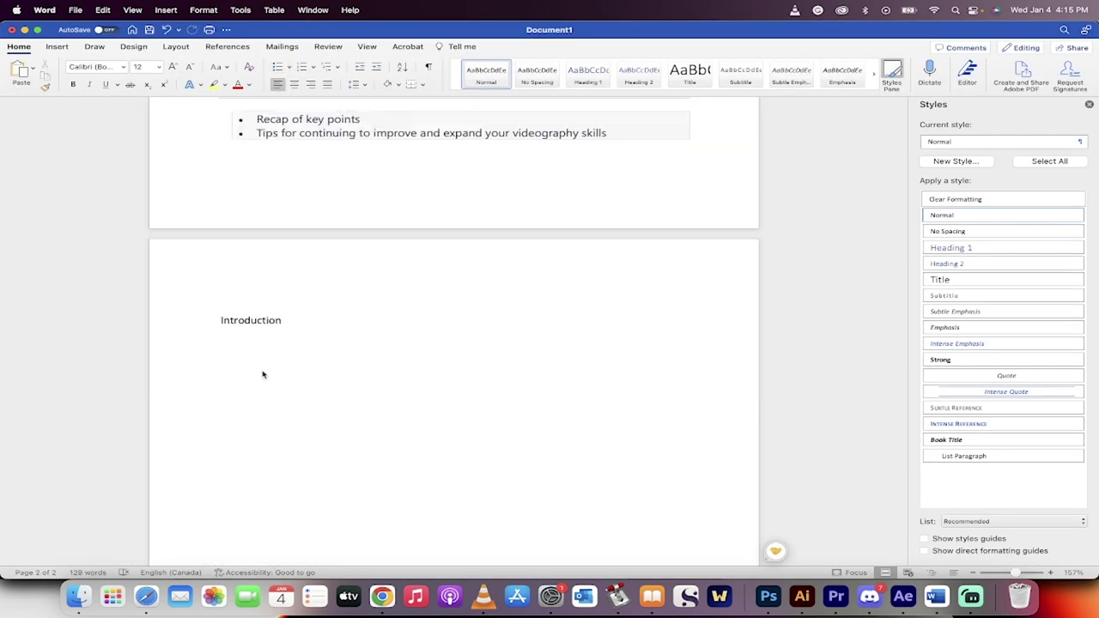
{"action": "key", "text": "super+v"}
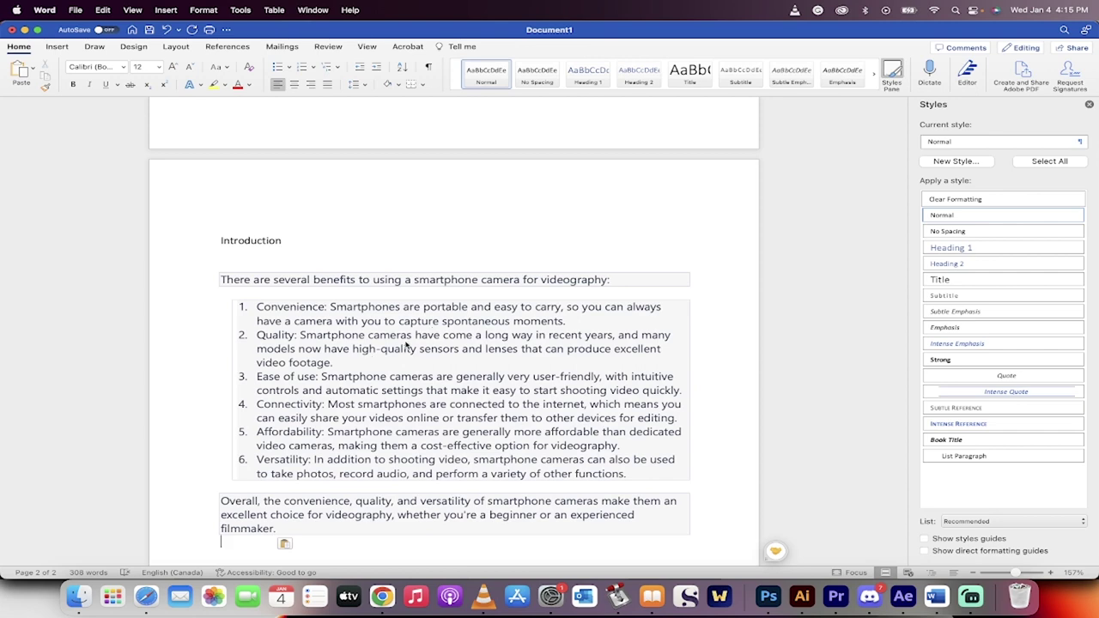
Return to ChatGPT and submit the follow-up prompt "elaborate on #1".
{"action": "scroll", "coordinate": [316, 320], "scroll_direction": "down", "scroll_amount": 5}
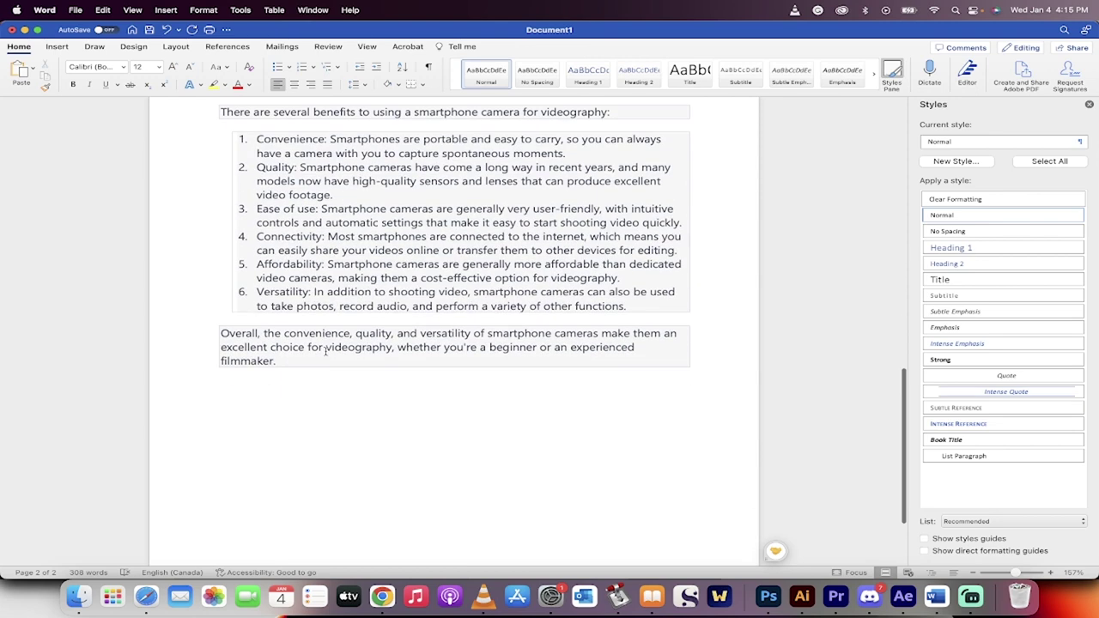
{"action": "key", "text": "super+Tab"}
{"action": "left_click", "coordinate": [465, 471]}
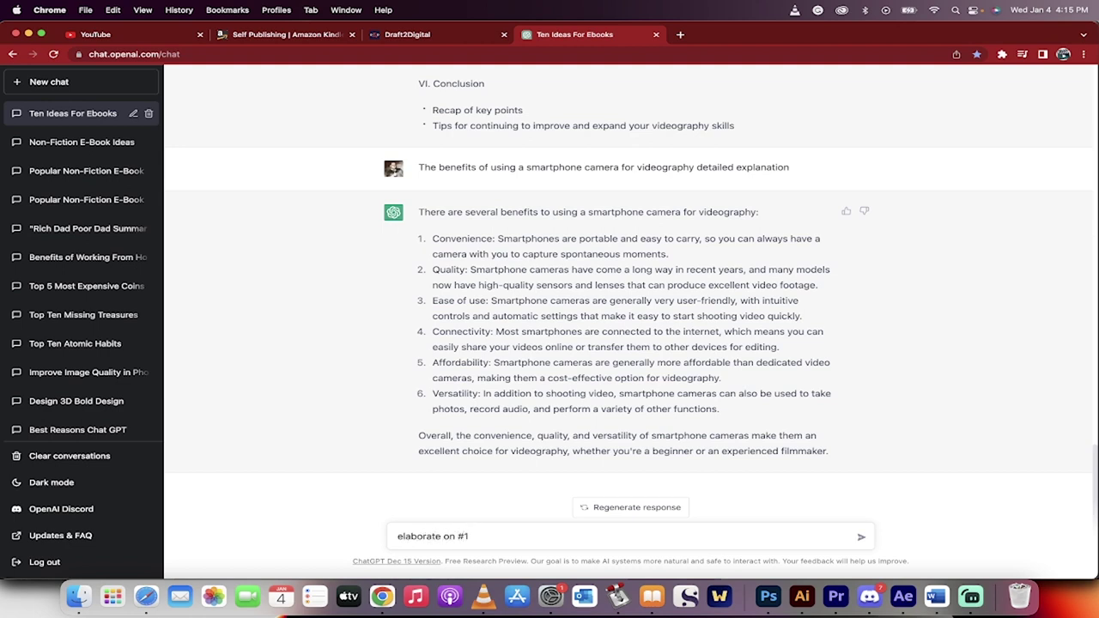
{"action": "key", "text": "Return"}
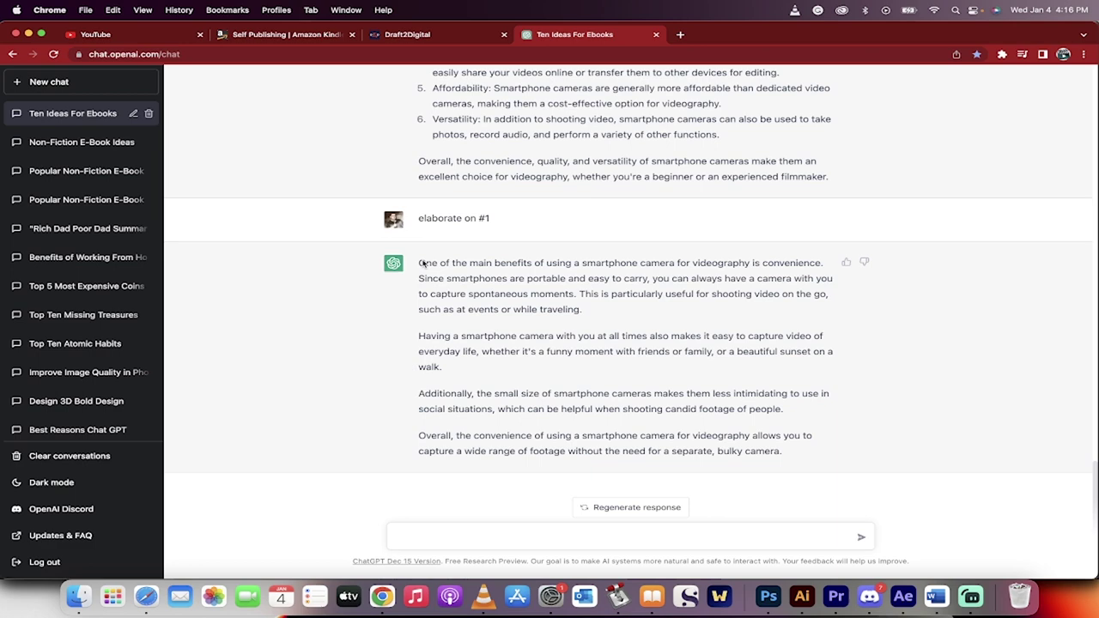
Copy the elaborated convenience answer and paste it in the Word document directly after list item 1, "Convenience".
{"action": "left_click_drag", "start_coordinate": [420, 264], "coordinate": [800, 459]}
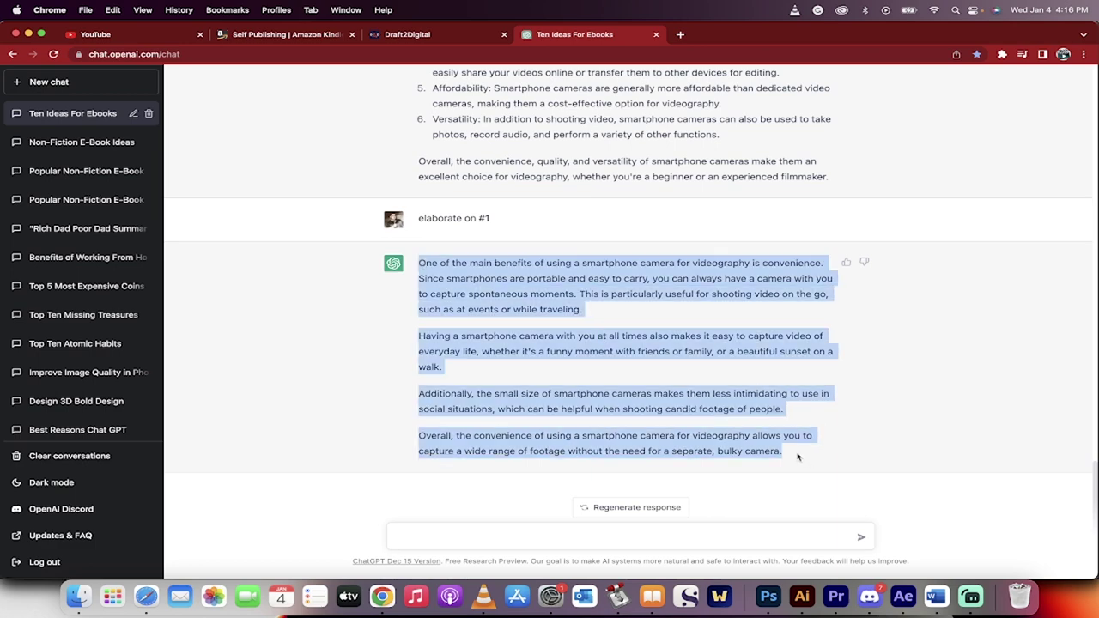
{"action": "key", "text": "super+Tab"}
{"action": "scroll", "coordinate": [663, 264], "scroll_direction": "up", "scroll_amount": 2}
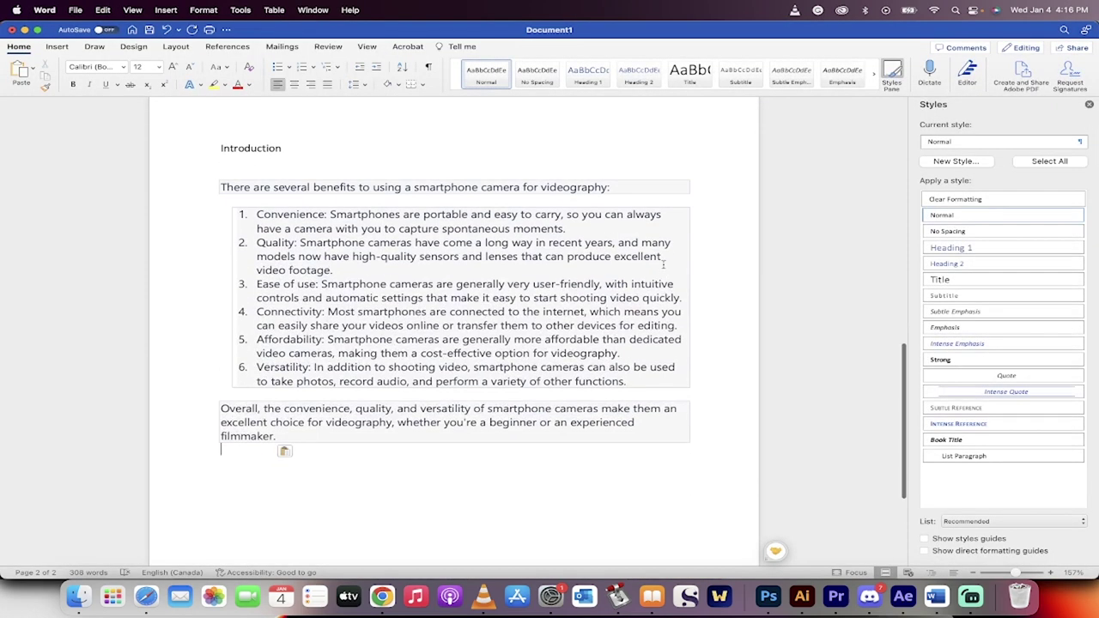
{"action": "left_click", "coordinate": [588, 228]}
{"action": "key", "text": "super+v"}
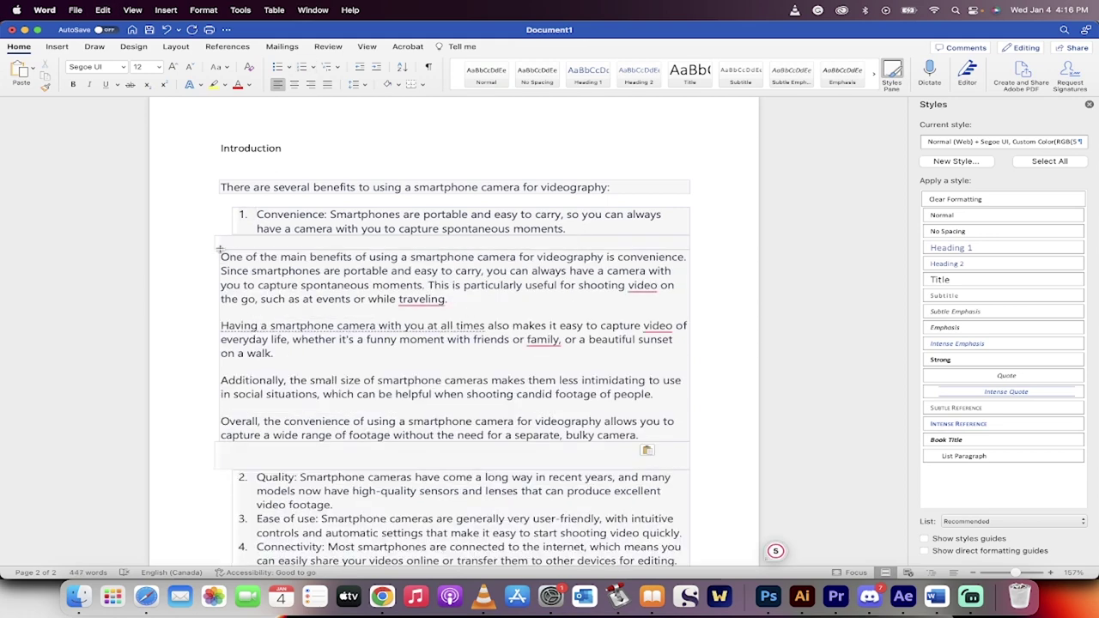
Clear all formatting from the entire Word document so that every paragraph uses the Normal style.
{"action": "left_click", "coordinate": [217, 257]}
{"action": "key", "text": "super+a"}
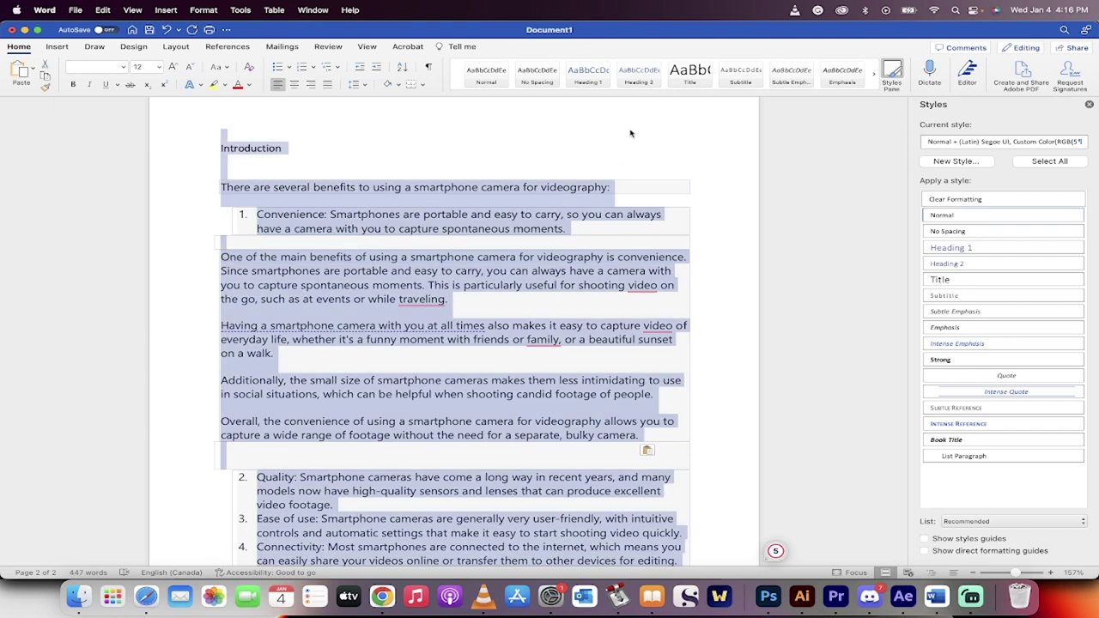
{"action": "left_click", "coordinate": [894, 76]}
{"action": "left_click", "coordinate": [894, 75]}
{"action": "left_click", "coordinate": [941, 199]}
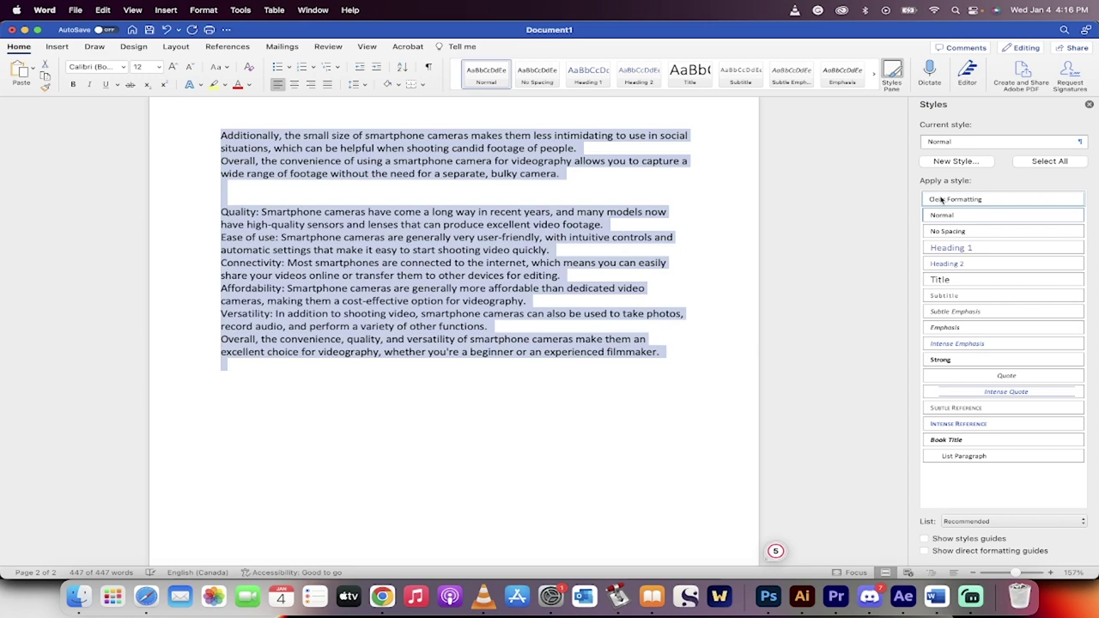
{"action": "scroll", "coordinate": [450, 206], "scroll_direction": "up", "scroll_amount": 10}
{"action": "scroll", "coordinate": [450, 206], "scroll_direction": "down", "scroll_amount": 9}
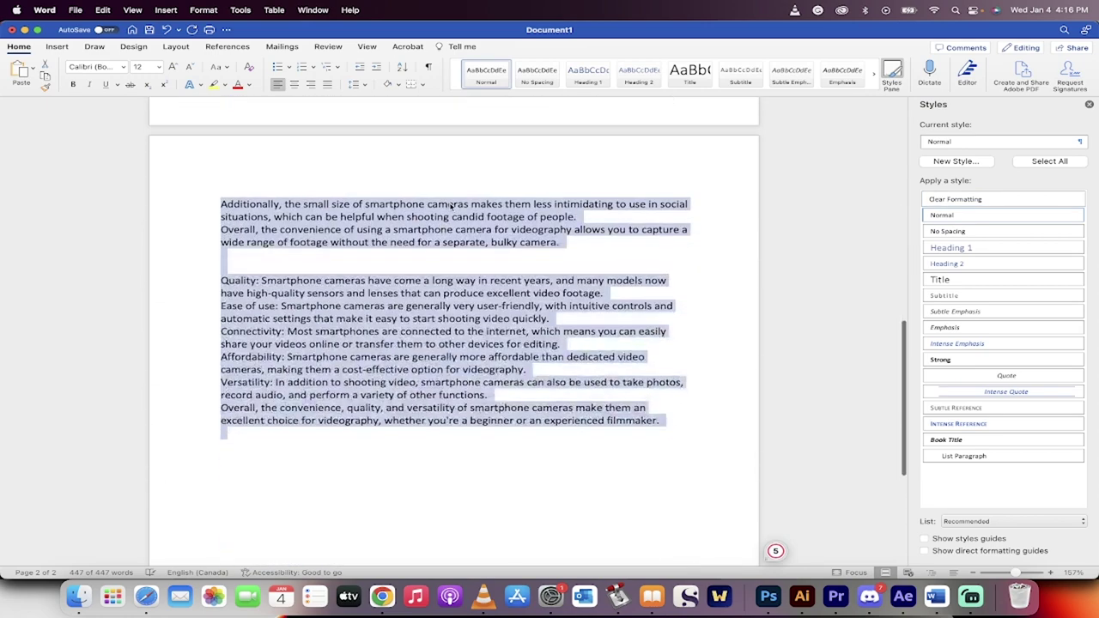
{"action": "left_click", "coordinate": [375, 308]}
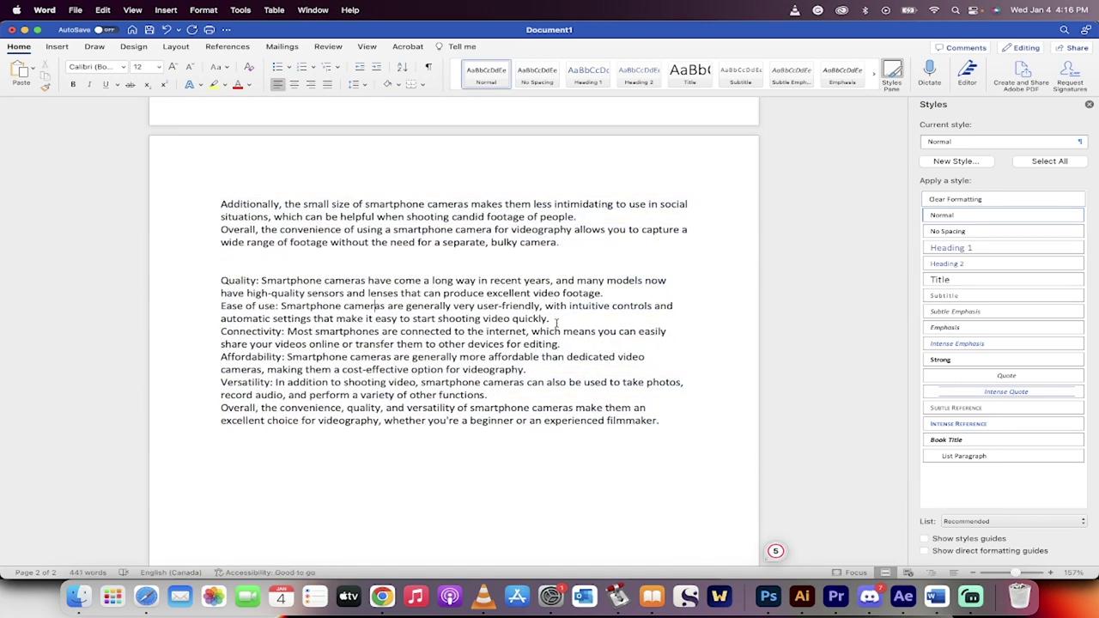
{"action": "scroll", "coordinate": [557, 326], "scroll_direction": "down", "scroll_amount": 3}
{"action": "scroll", "coordinate": [557, 326], "scroll_direction": "up", "scroll_amount": 5}
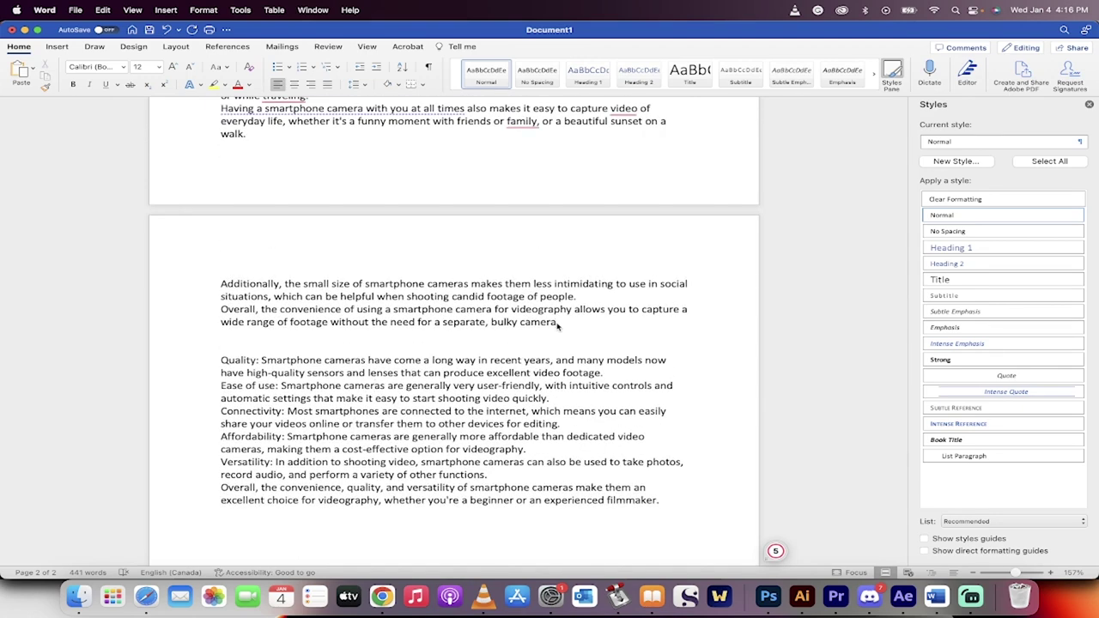
Switch to the ChatGPT conversation and submit the follow-up prompt "Elaborate on #2".
{"action": "key", "text": "super+Tab"}
{"action": "scroll", "coordinate": [501, 338], "scroll_direction": "up", "scroll_amount": 5}
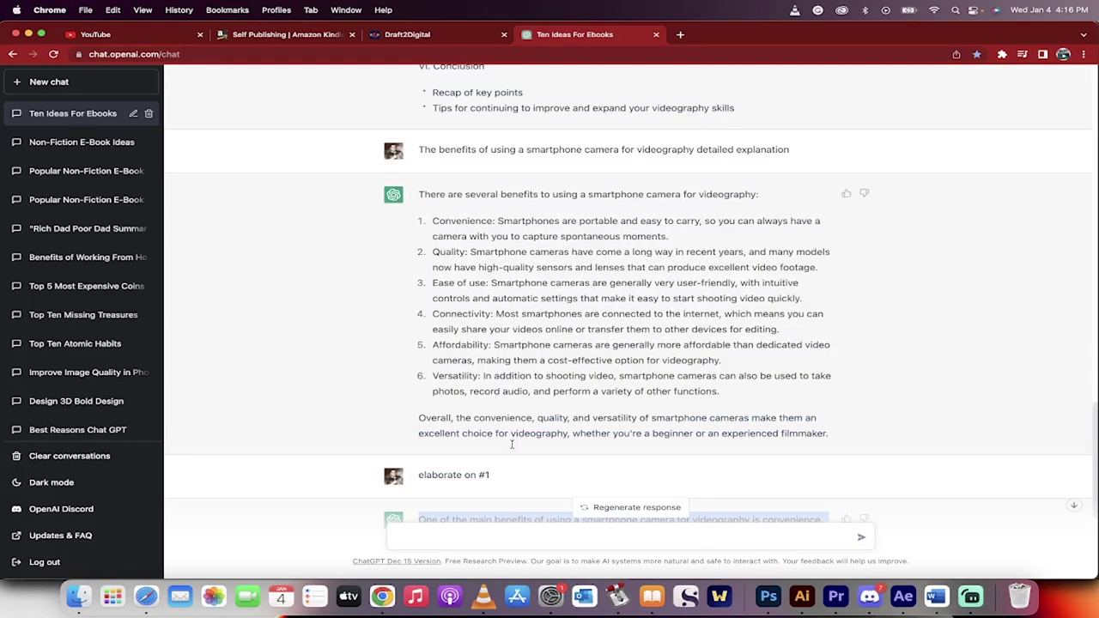
{"action": "scroll", "coordinate": [512, 445], "scroll_direction": "down", "scroll_amount": 4}
{"action": "scroll", "coordinate": [512, 444], "scroll_direction": "up", "scroll_amount": 4}
{"action": "scroll", "coordinate": [507, 449], "scroll_direction": "down", "scroll_amount": 5}
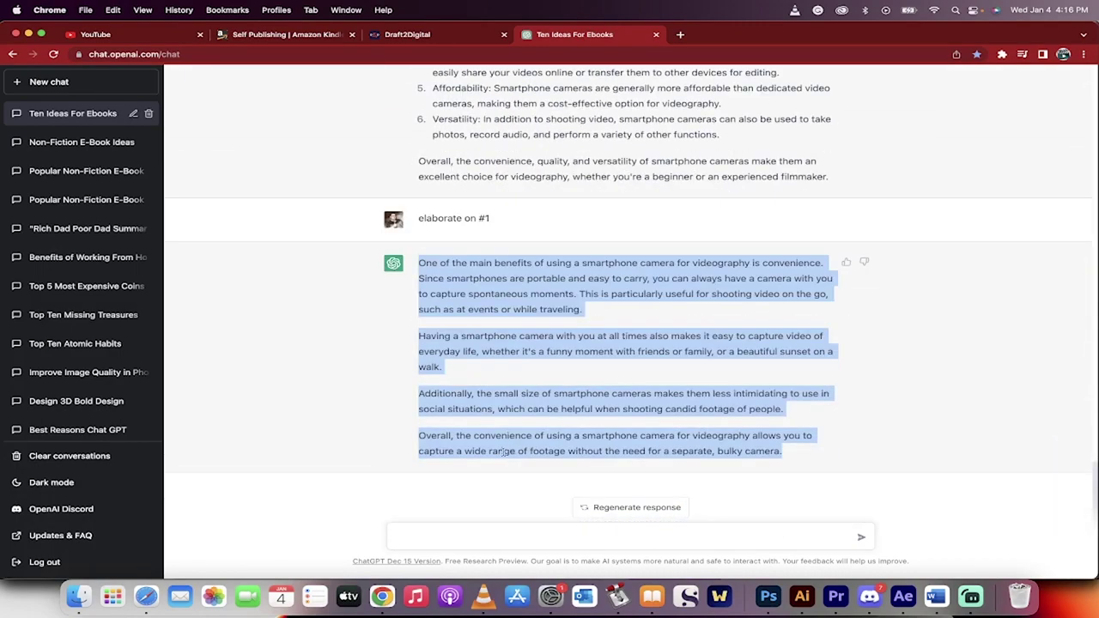
{"action": "left_click", "coordinate": [436, 541]}
{"action": "scroll", "coordinate": [549, 225], "scroll_direction": "up", "scroll_amount": 3}
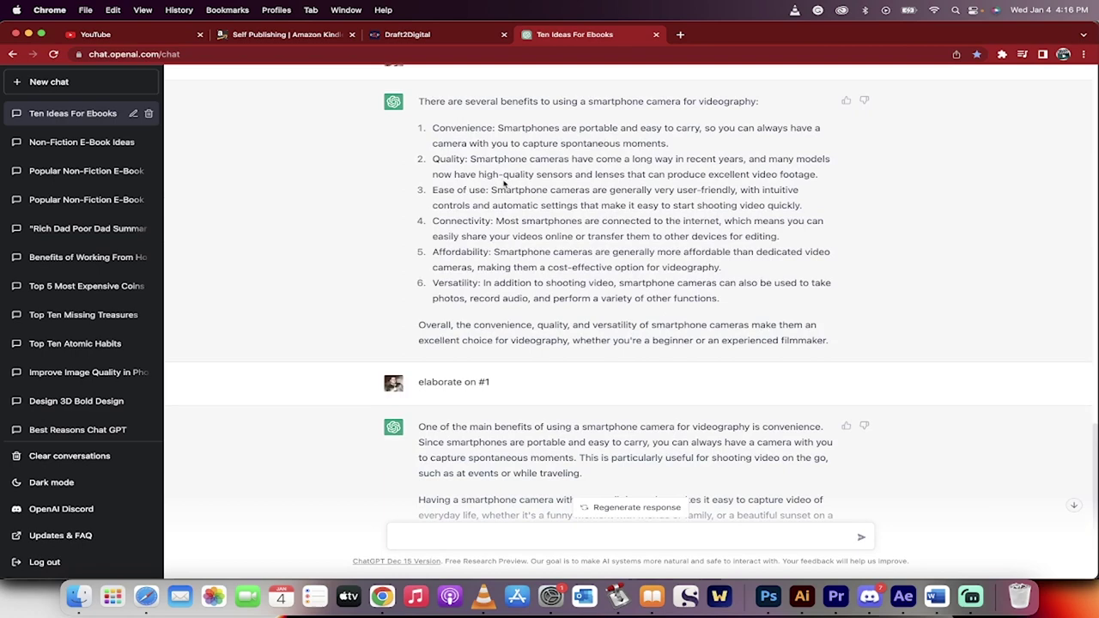
{"action": "scroll", "coordinate": [393, 456], "scroll_direction": "down", "scroll_amount": 3}
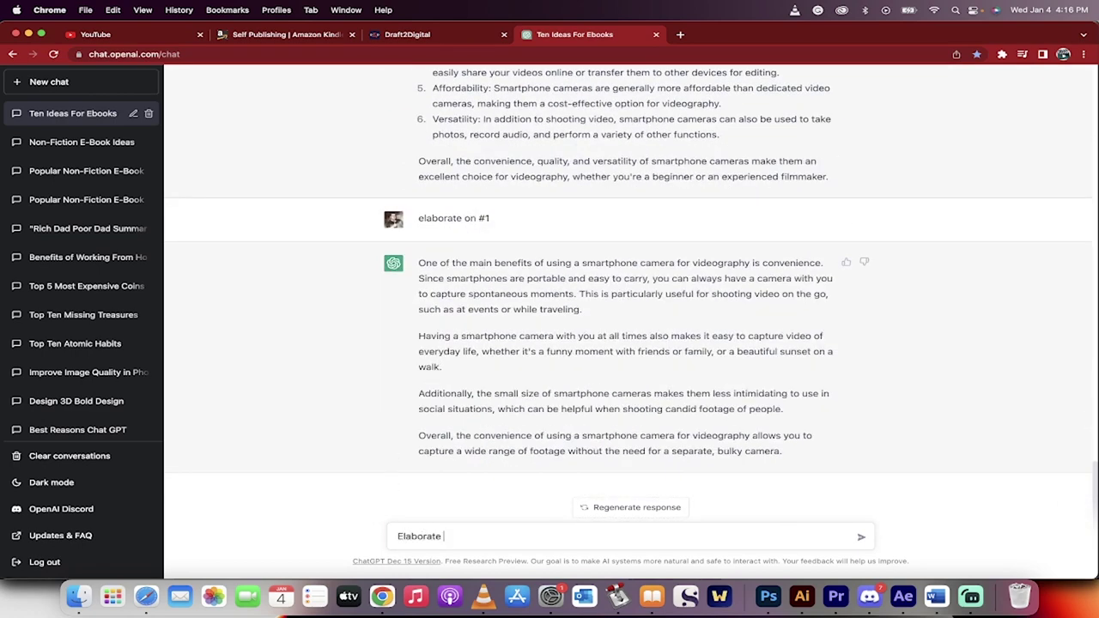
{"action": "type", "text": "Elaborate on #2"}
{"action": "key", "text": "Return"}
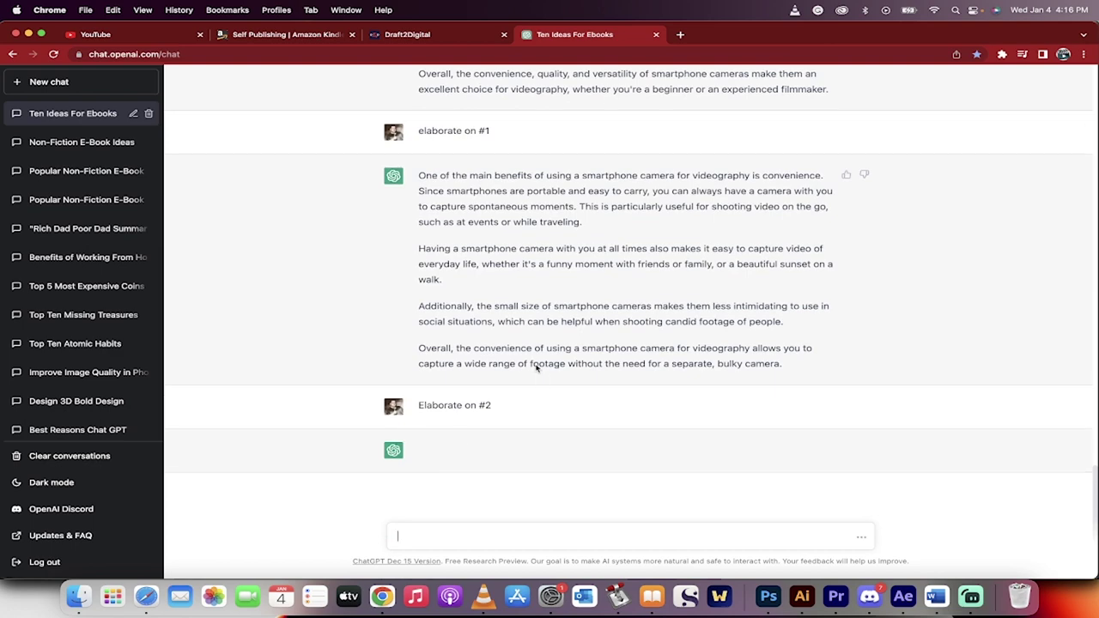
Copy ChatGPT's full answer elaborating on smartphone footage quality, from "Another benefit" through "professional-quality video footage.".
{"action": "scroll", "coordinate": [535, 368], "scroll_direction": "up", "scroll_amount": 4}
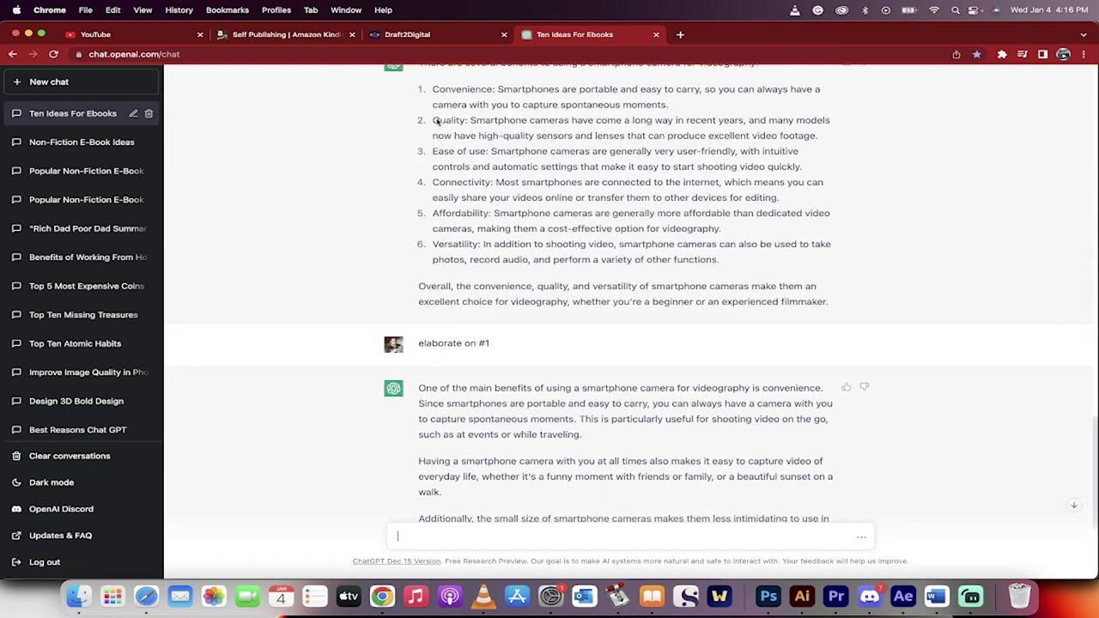
{"action": "scroll", "coordinate": [453, 413], "scroll_direction": "down", "scroll_amount": 5}
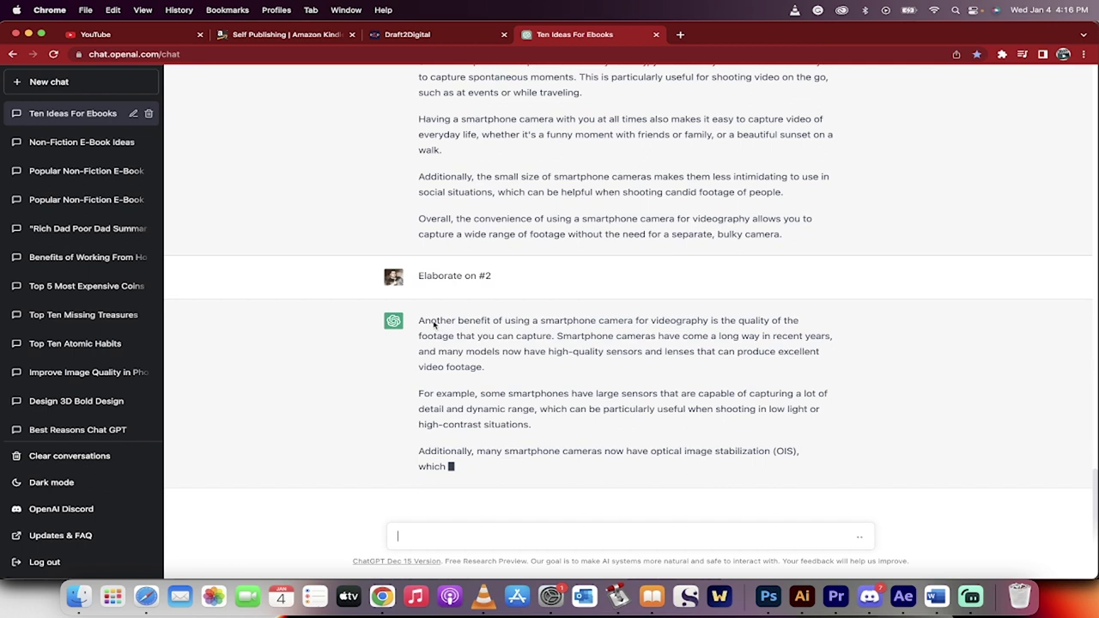
{"action": "left_click_drag", "start_coordinate": [420, 306], "coordinate": [692, 401]}
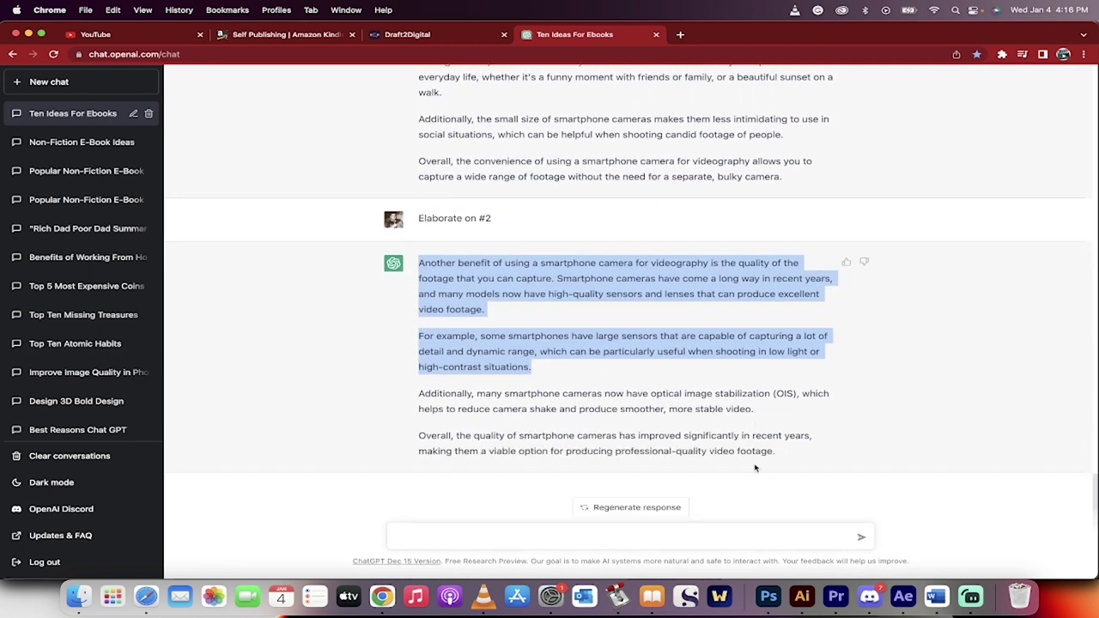
{"action": "left_click_drag", "start_coordinate": [782, 462], "coordinate": [786, 458]}
{"action": "key", "text": "super+c"}
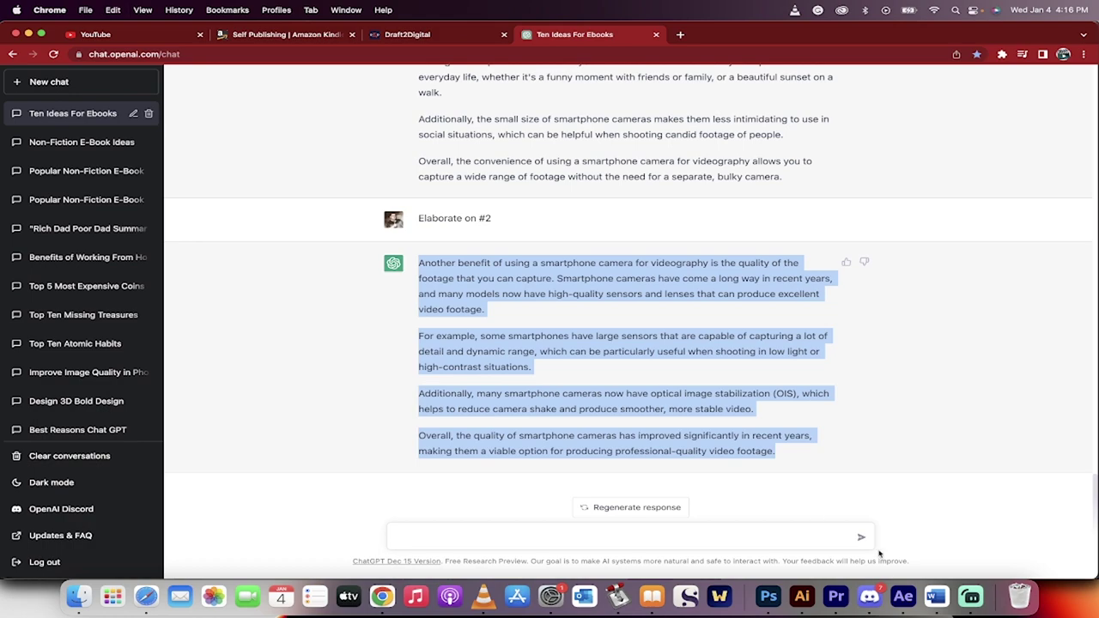
Switch to the Word document and insert blank lines between the "Quality" and "Ease of use" paragraphs.
{"action": "left_click", "coordinate": [936, 596]}
{"action": "scroll", "coordinate": [603, 402], "scroll_direction": "up", "scroll_amount": 5}
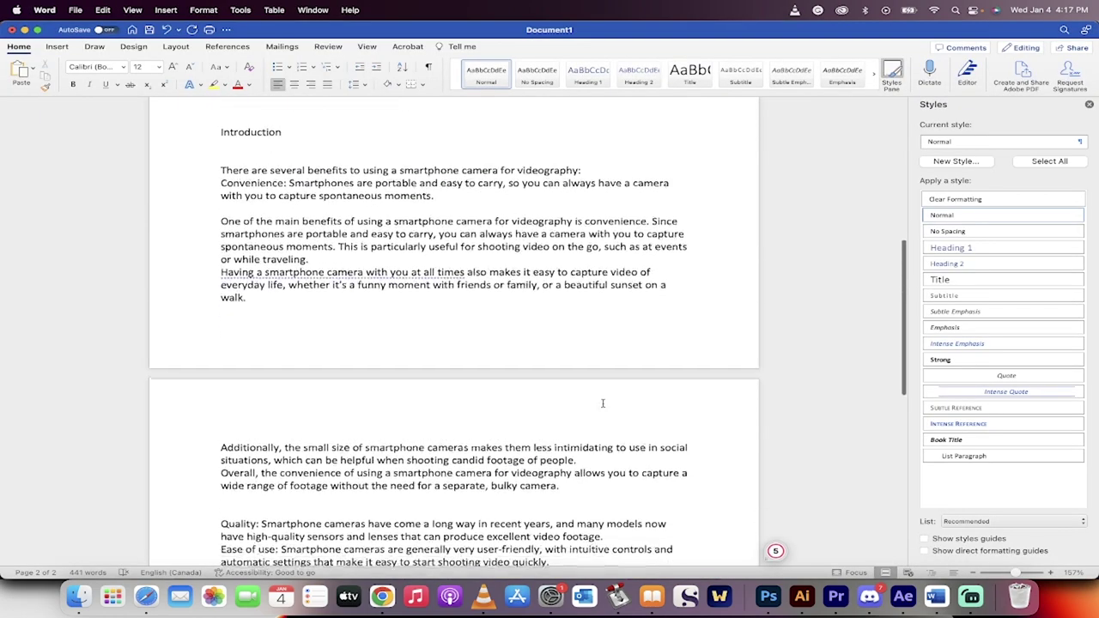
{"action": "scroll", "coordinate": [603, 403], "scroll_direction": "down", "scroll_amount": 5}
{"action": "left_click", "coordinate": [621, 341]}
{"action": "key", "text": "Return"}
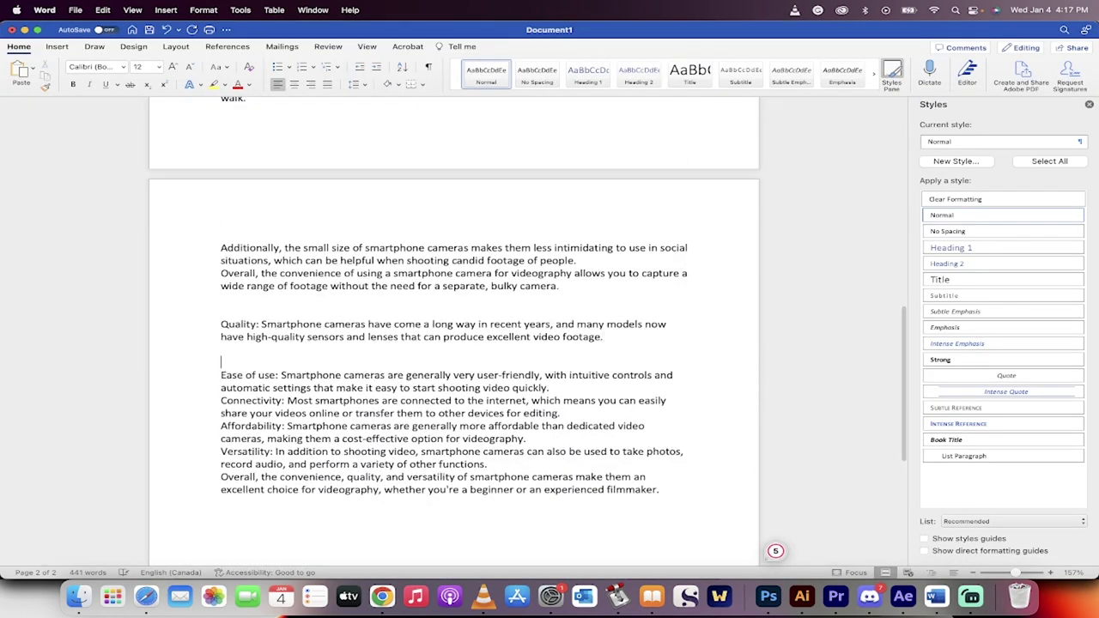
{"action": "key", "text": "Return"}
{"action": "key", "text": "Return"}
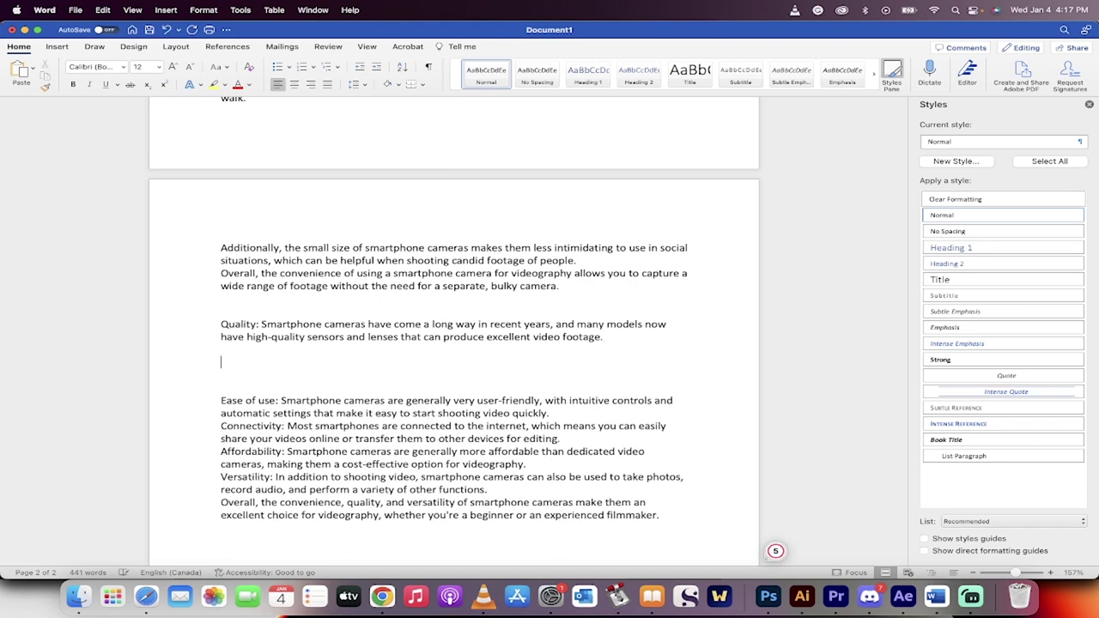
Paste the copied quality answer below the "Quality" paragraph as unformatted text using Paste Special.
{"action": "left_click", "coordinate": [102, 10]}
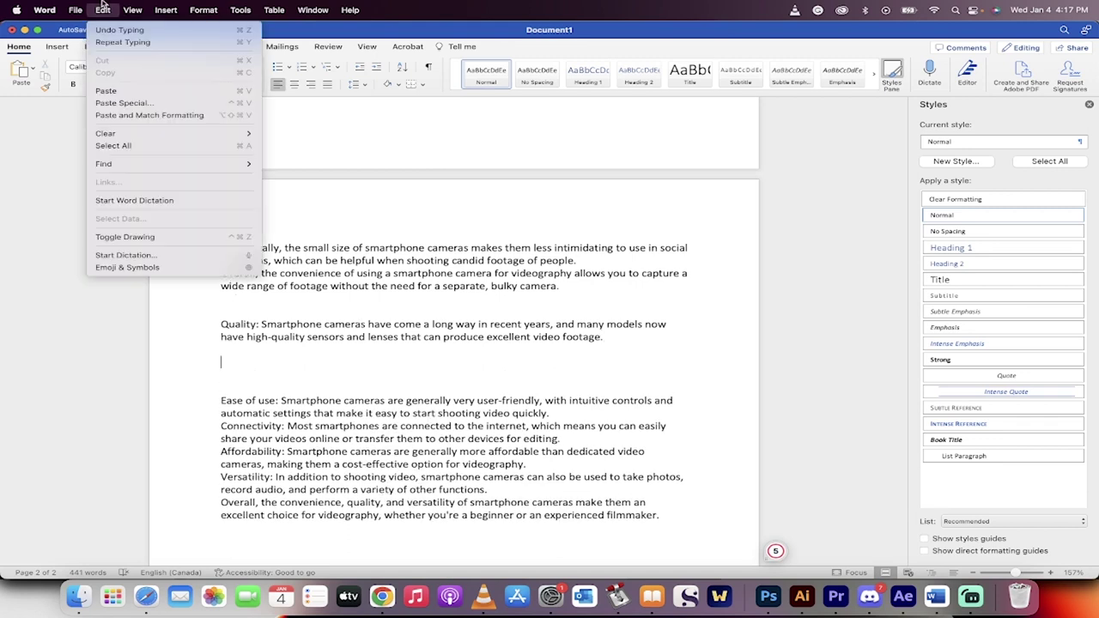
{"action": "left_click", "coordinate": [109, 102]}
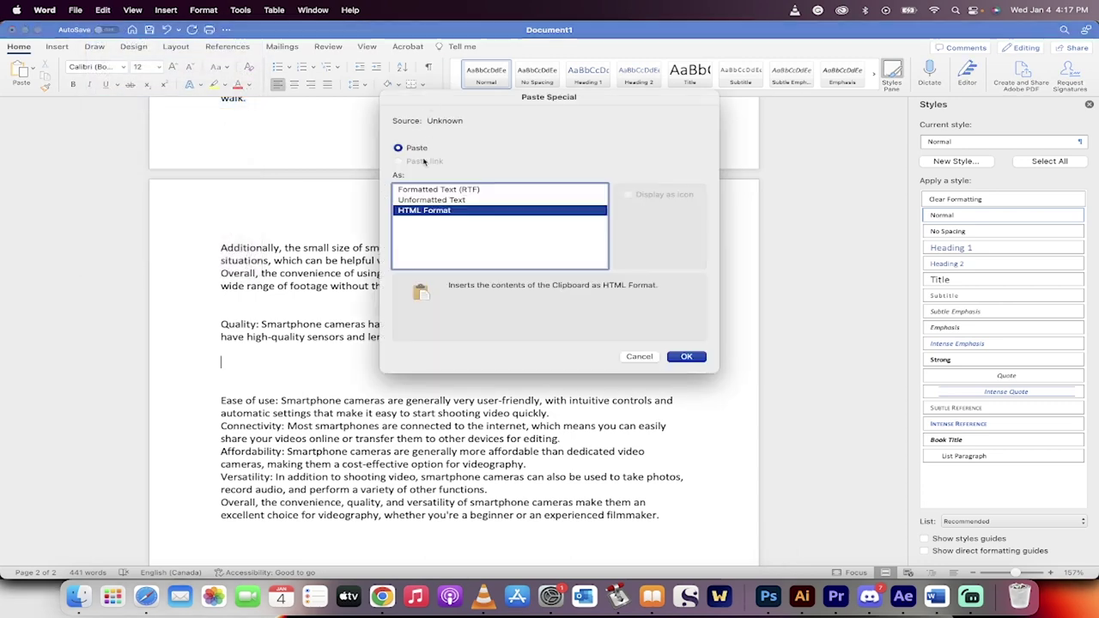
{"action": "left_click", "coordinate": [413, 200]}
{"action": "left_click", "coordinate": [685, 357]}
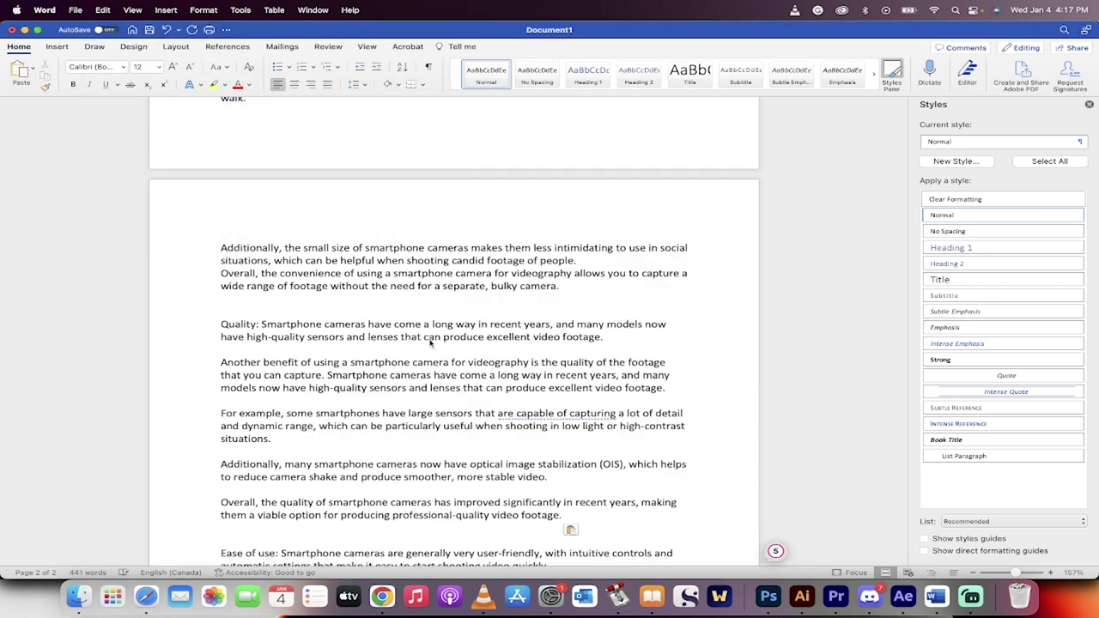
{"action": "scroll", "coordinate": [316, 389], "scroll_direction": "down", "scroll_amount": 3}
{"action": "scroll", "coordinate": [338, 322], "scroll_direction": "up", "scroll_amount": 1}
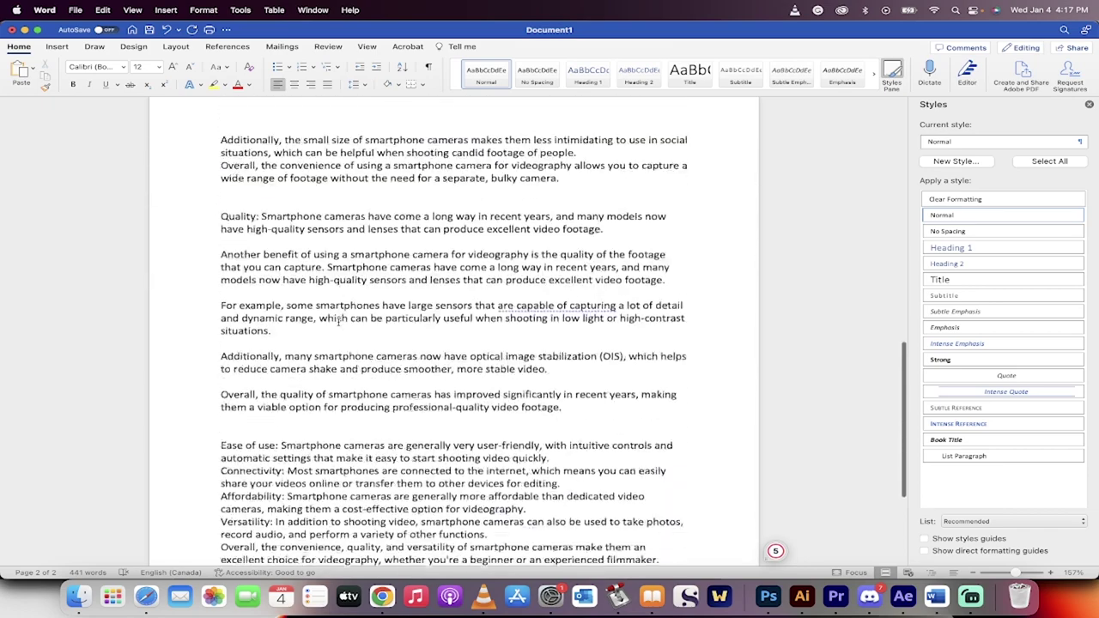
Return to ChatGPT, copy the outline's second Introduction bullet, and submit the prompt "elaborate on The capabilities and limitations of smartphone cameras".
{"action": "key", "text": "super+Tab"}
{"action": "scroll", "coordinate": [573, 387], "scroll_direction": "up", "scroll_amount": 15}
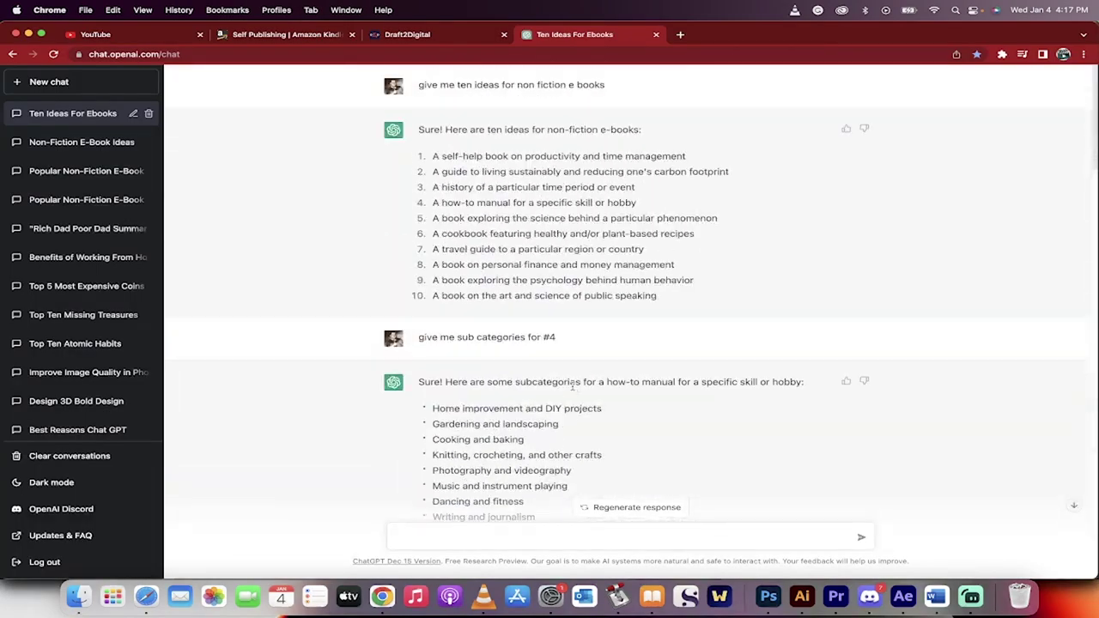
{"action": "scroll", "coordinate": [573, 387], "scroll_direction": "down", "scroll_amount": 20}
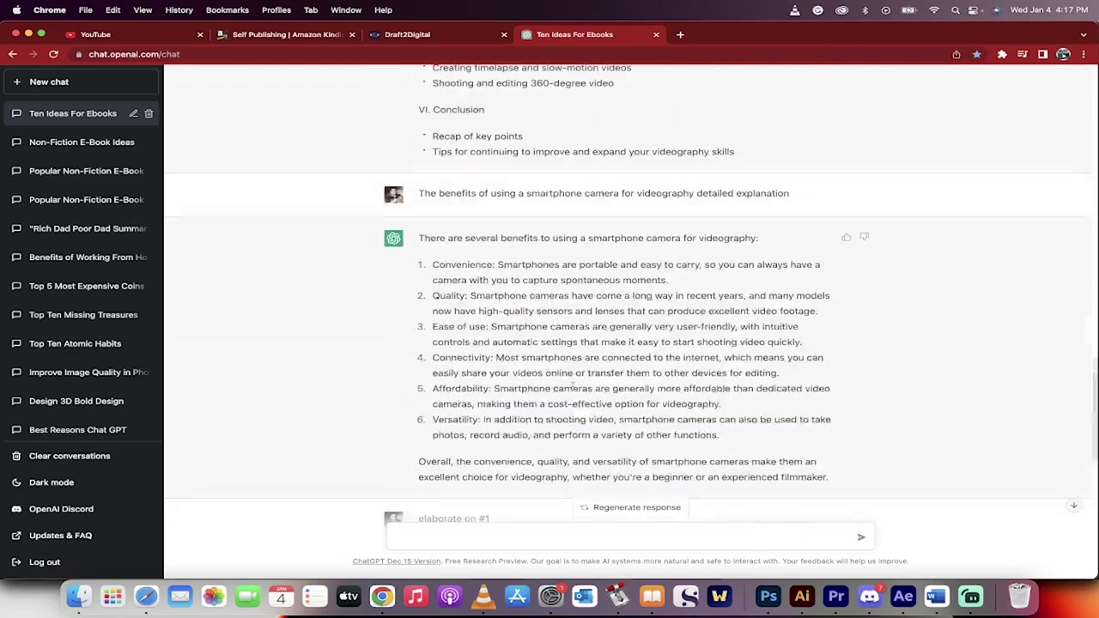
{"action": "scroll", "coordinate": [557, 316], "scroll_direction": "up", "scroll_amount": 10}
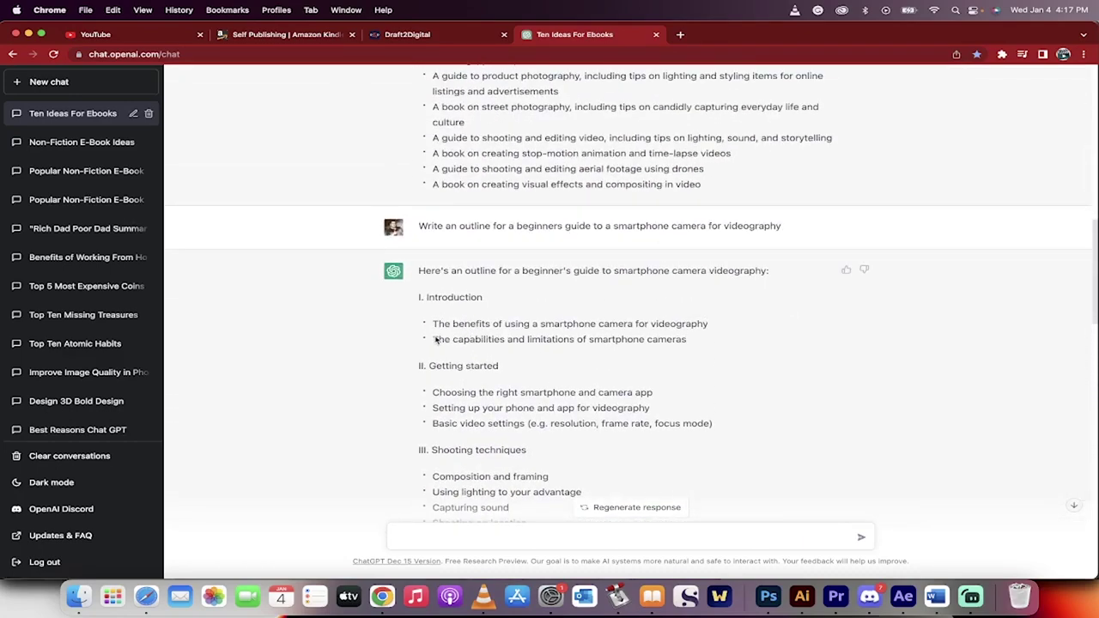
{"action": "left_click_drag", "start_coordinate": [434, 347], "coordinate": [734, 347]}
{"action": "key", "text": "super+c"}
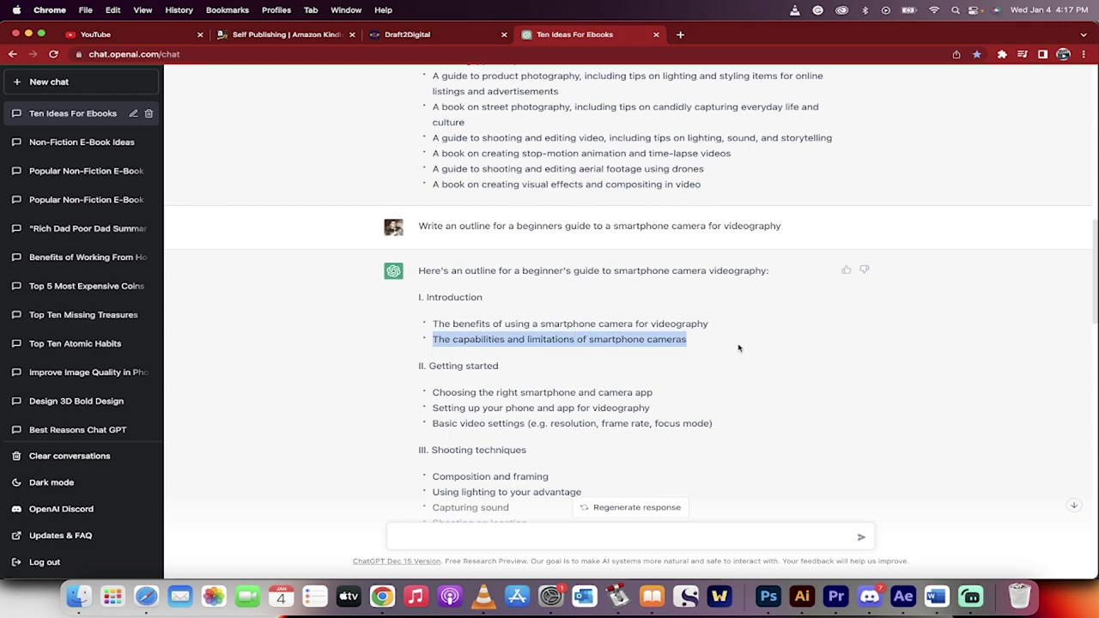
{"action": "scroll", "coordinate": [639, 370], "scroll_direction": "down", "scroll_amount": 20}
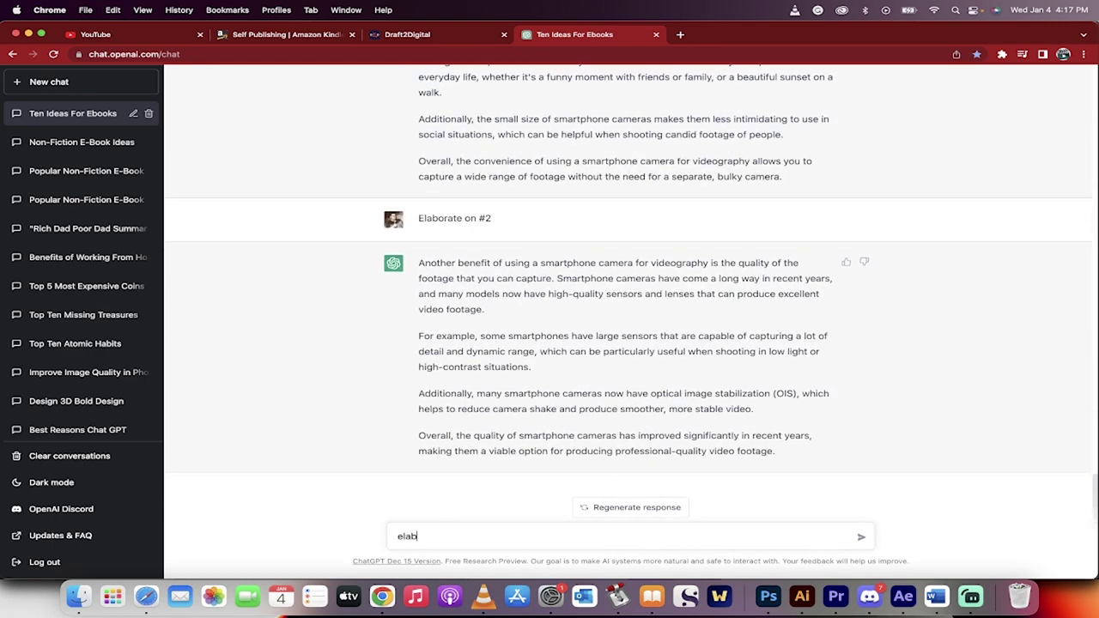
{"action": "key", "text": "super+v"}
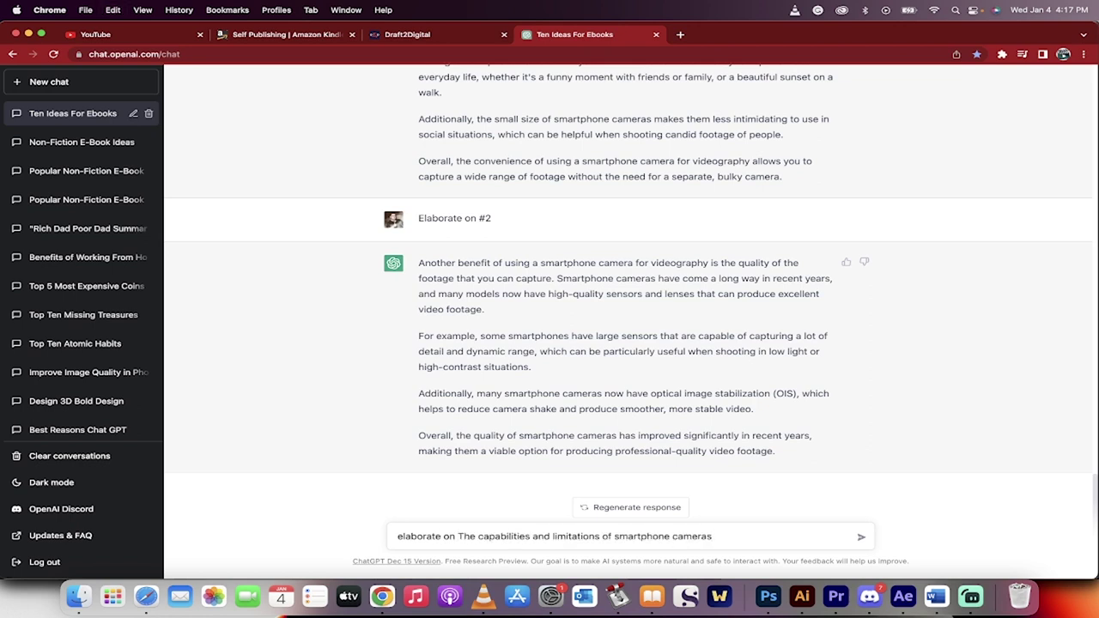
{"action": "key", "text": "Return"}
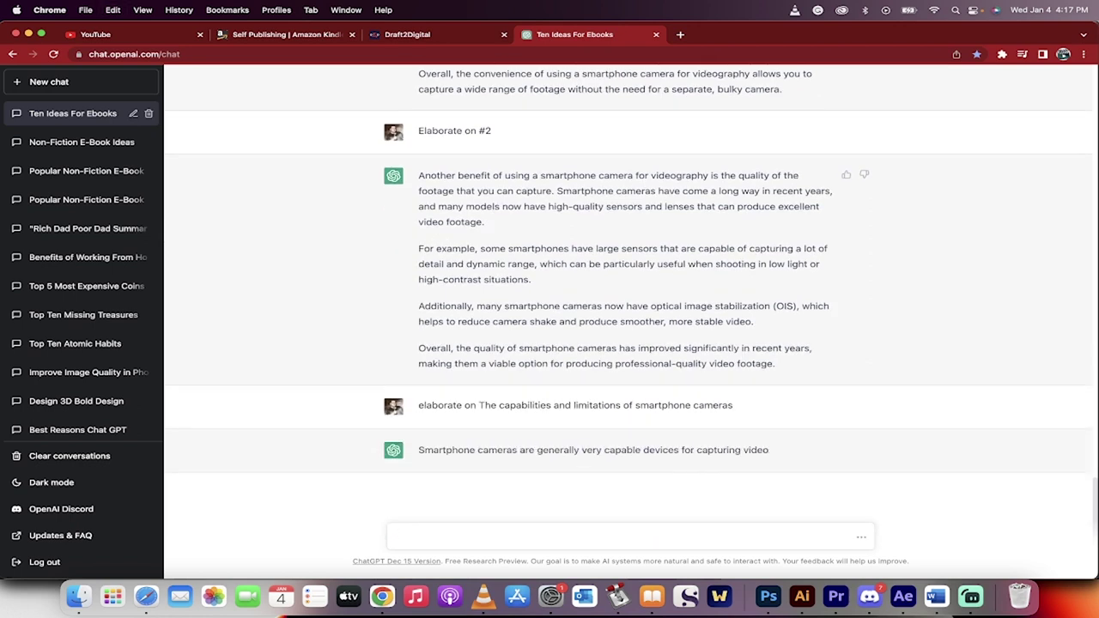